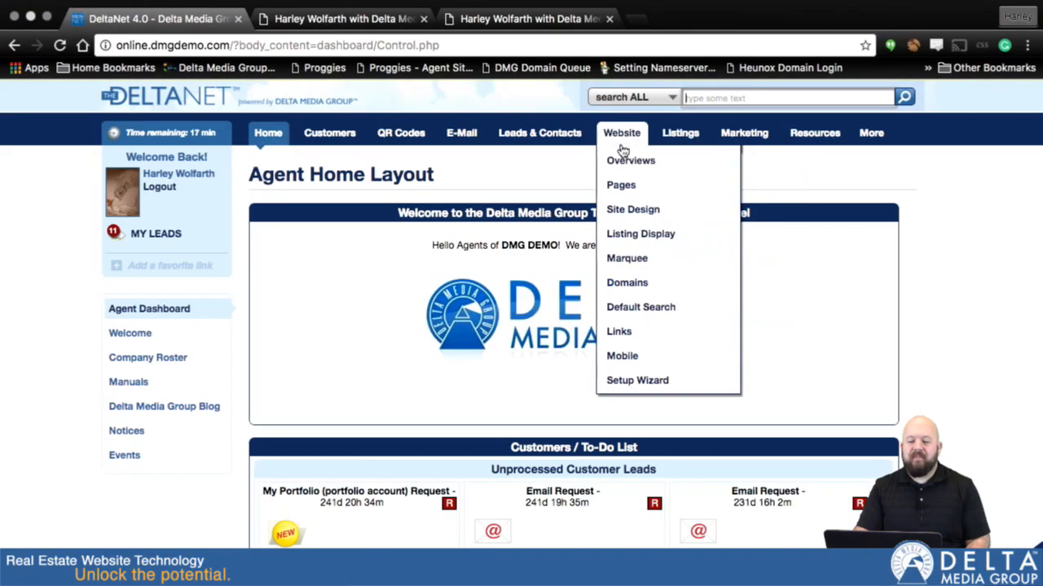
# Open the website Overviews page and examine the Designations, Name Sub-Title and Slogan sections.
pyautogui.click(622, 160)
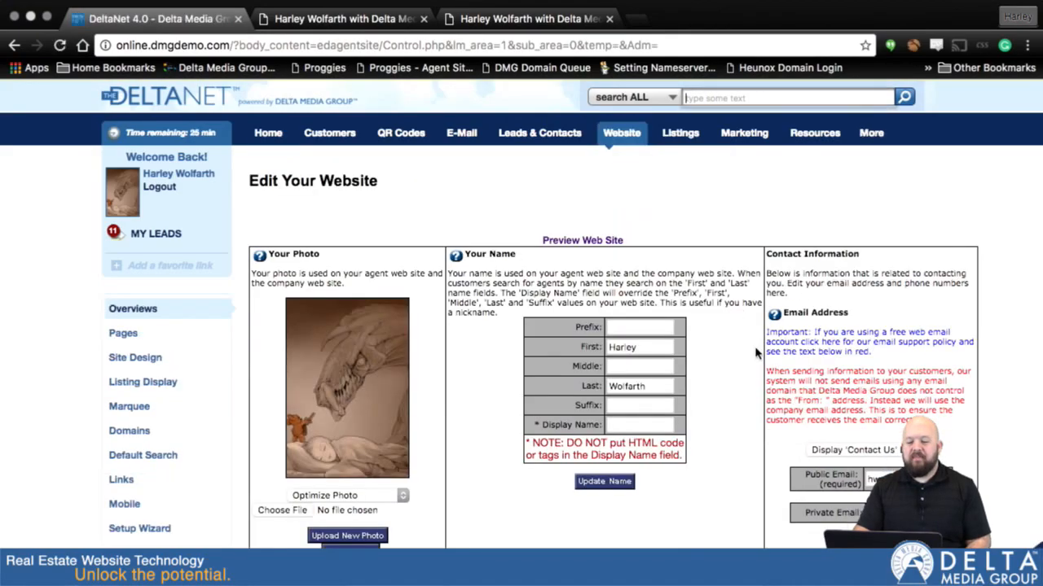
pyautogui.scroll(-15, 754, 356)
pyautogui.scroll(-6, 754, 354)
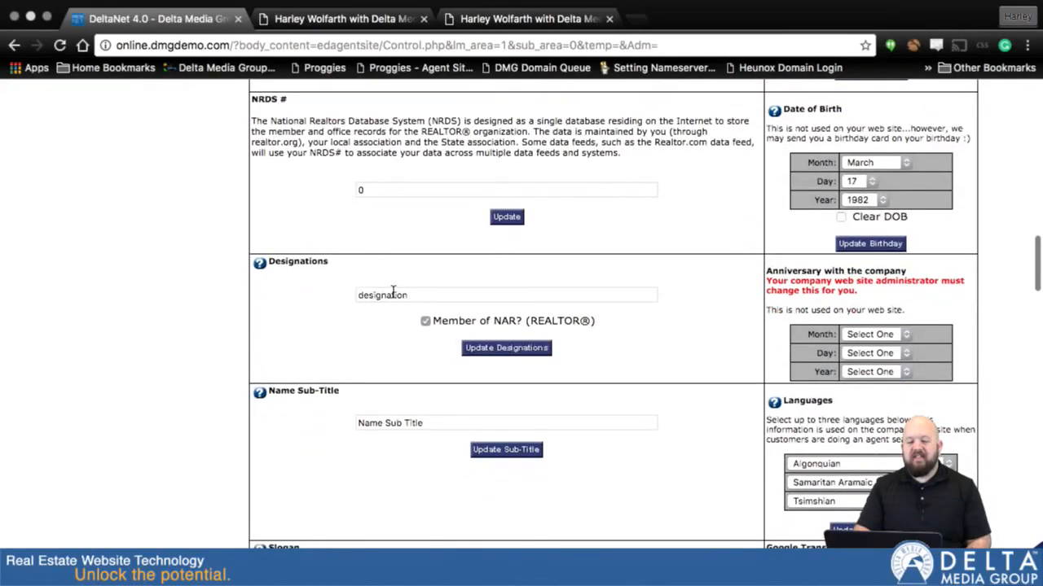
pyautogui.scroll(-1, 398, 431)
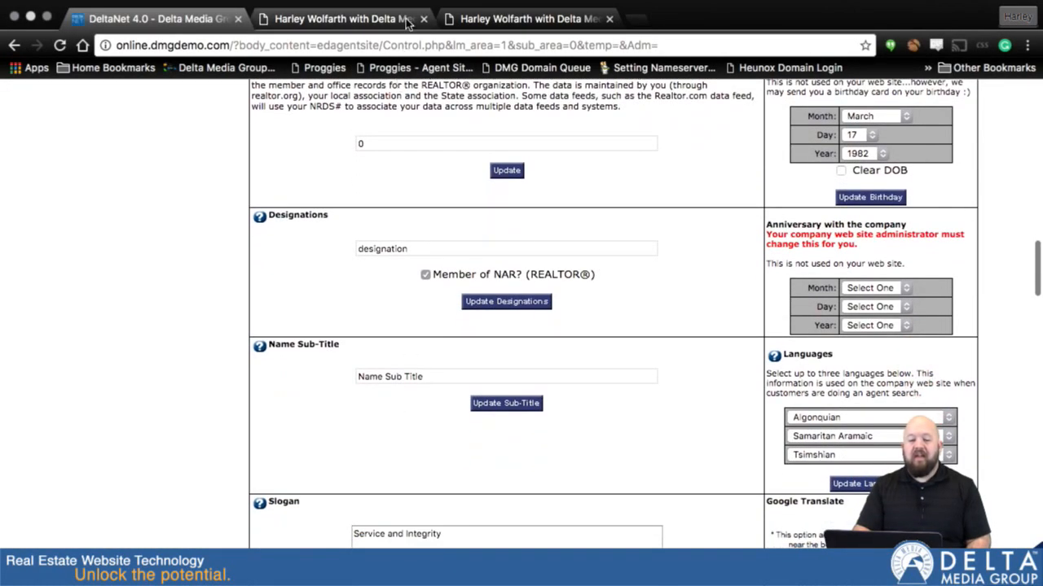
# Switch to the live agent website and examine its header, navigation drop-downs, slogan, listings and links.
pyautogui.click(373, 20)
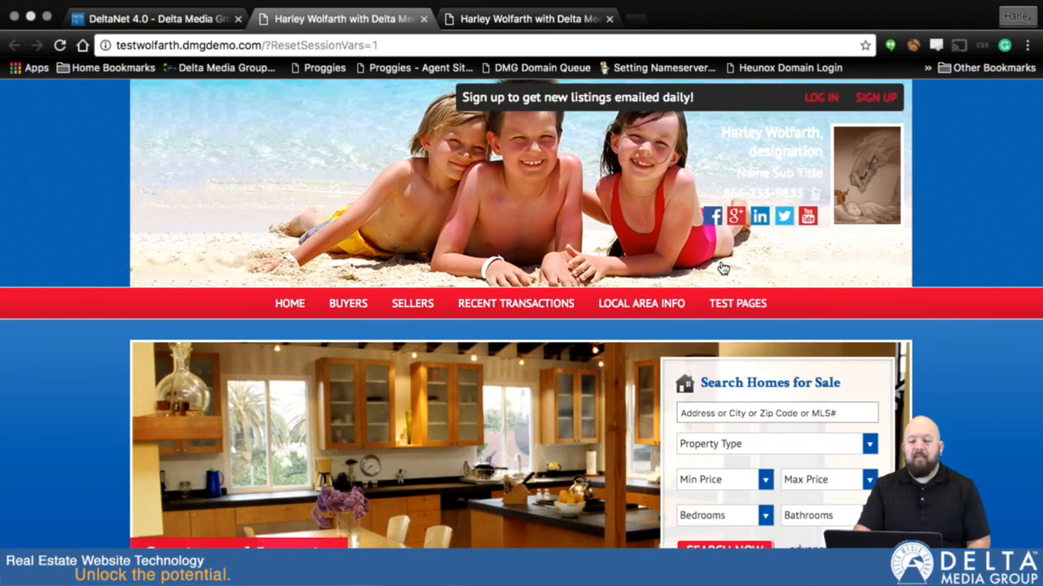
pyautogui.scroll(-3, 725, 269)
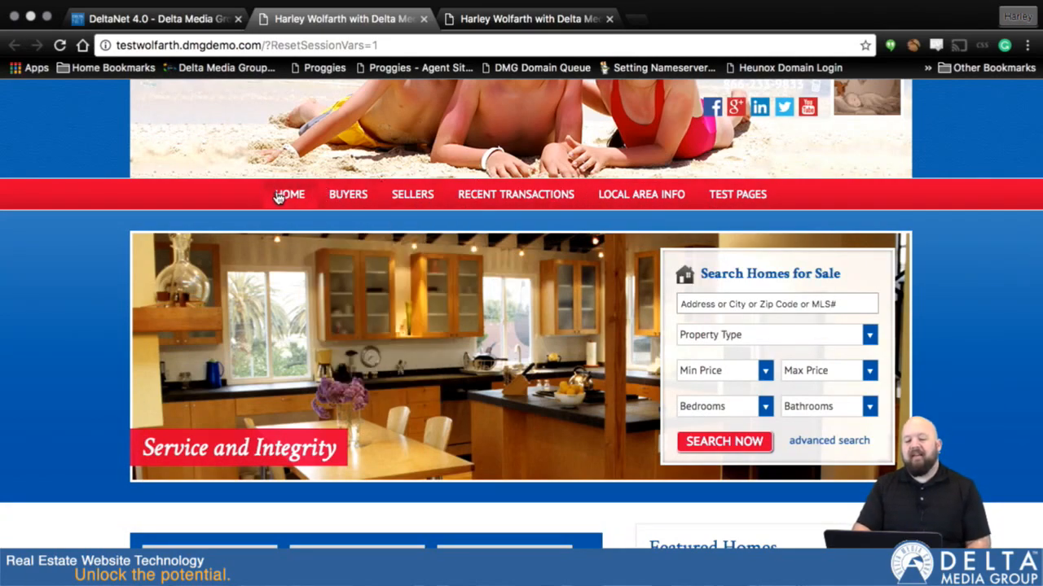
pyautogui.moveTo(628, 194)
pyautogui.moveTo(748, 201)
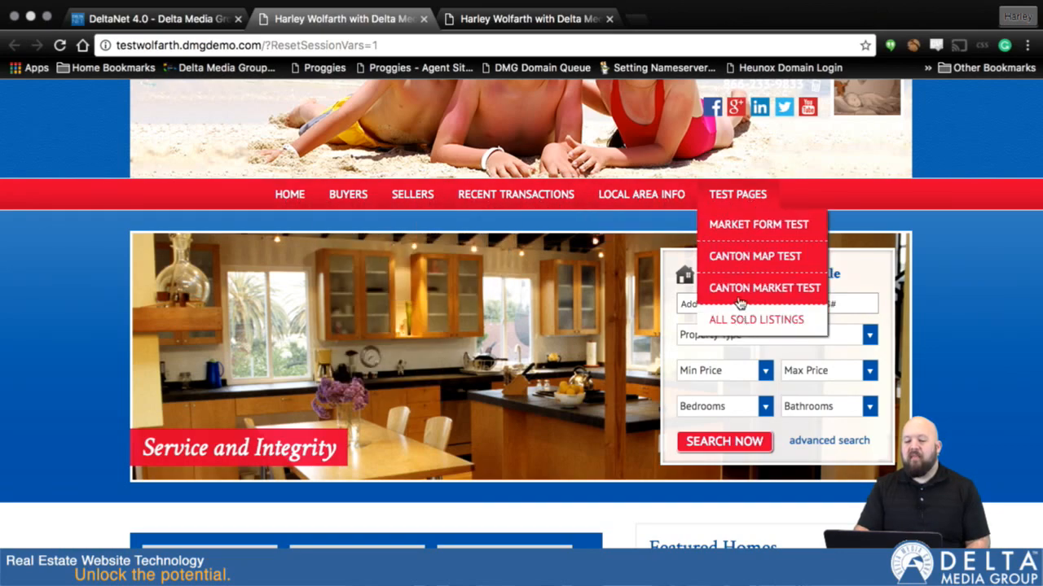
pyautogui.scroll(-3, 554, 355)
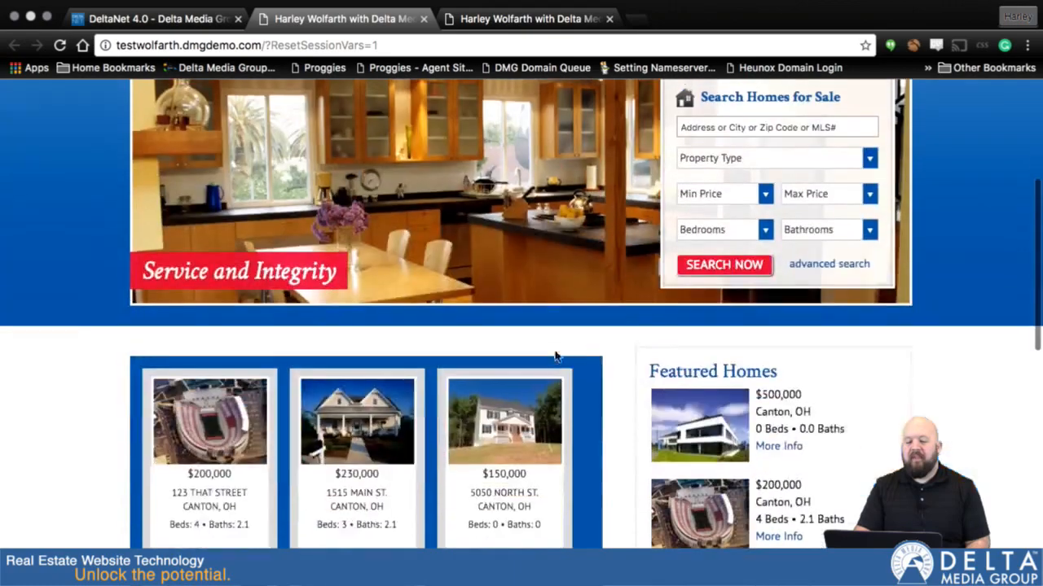
pyautogui.scroll(-5, 555, 355)
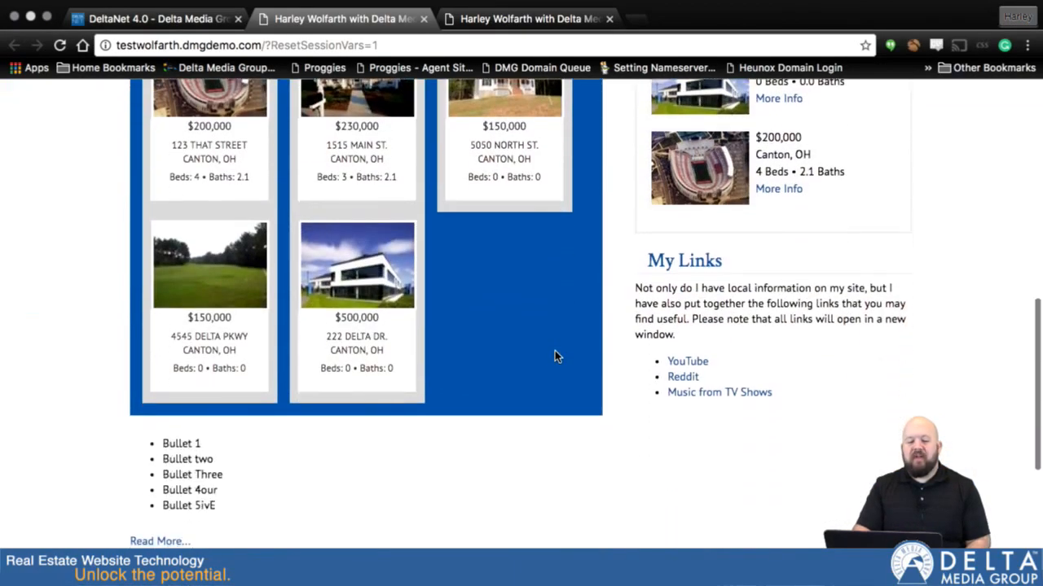
pyautogui.scroll(10, 554, 356)
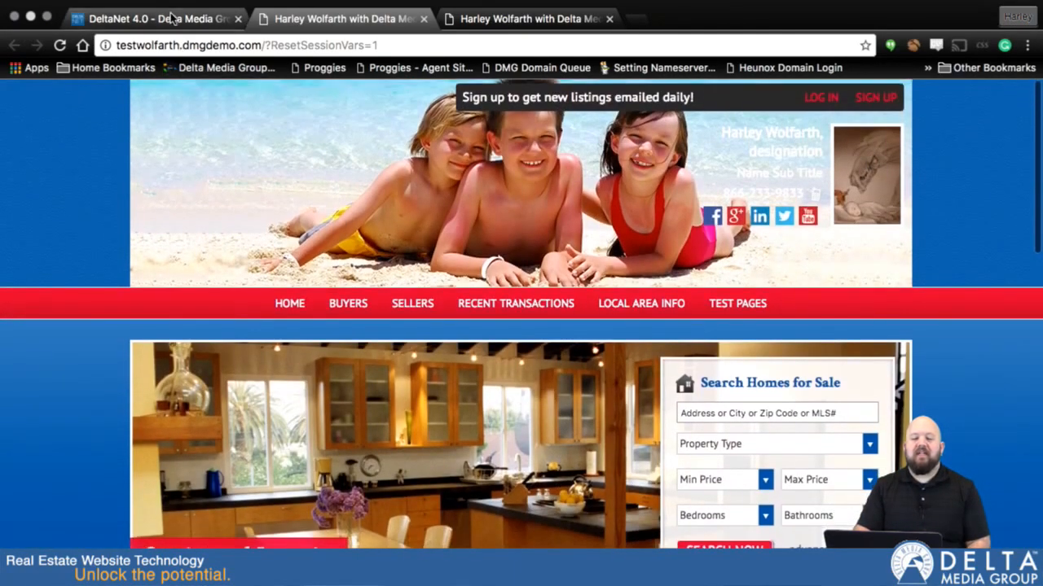
# Return to the DeltaNet page and open the Site Design settings of the website.
pyautogui.click(171, 18)
pyautogui.scroll(5, 451, 255)
pyautogui.scroll(5, 451, 255)
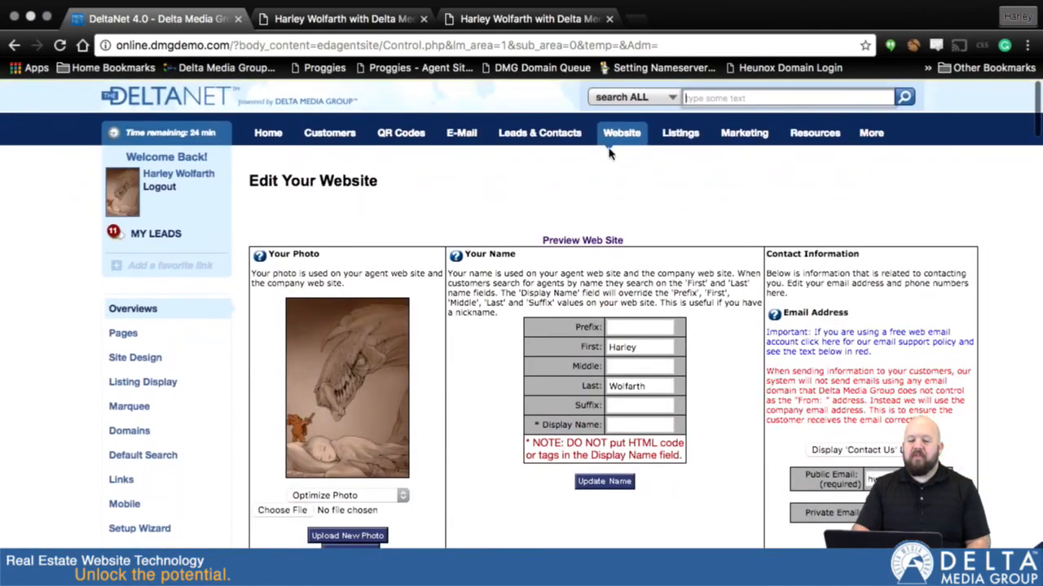
pyautogui.moveTo(612, 137)
pyautogui.click(643, 214)
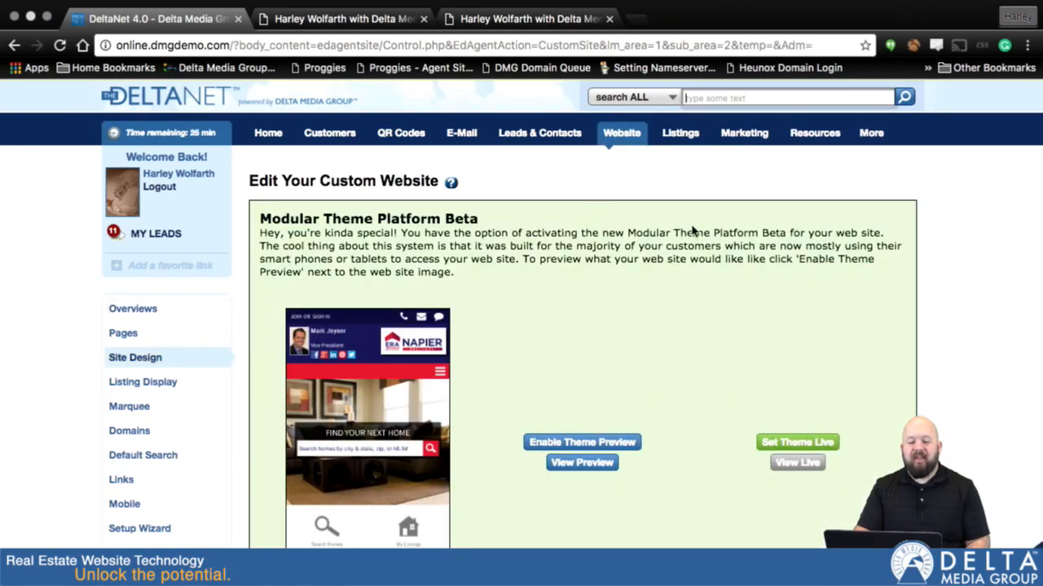
# Examine the Modular Theme Platform Beta offer and the gallery of wire-frame templates under Select Your Design.
pyautogui.scroll(-3, 499, 287)
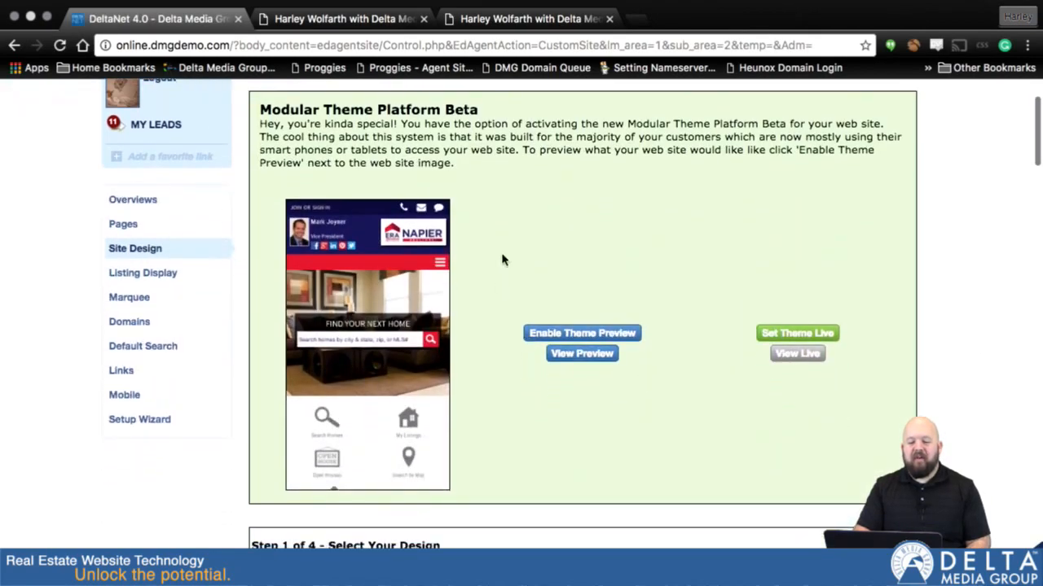
pyautogui.scroll(-3, 918, 415)
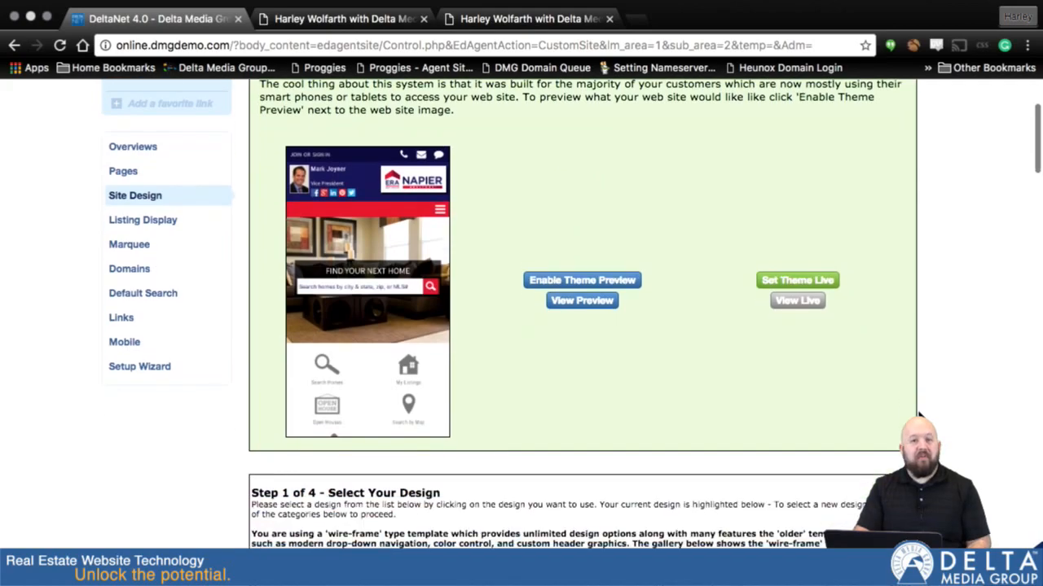
pyautogui.scroll(-10, 917, 415)
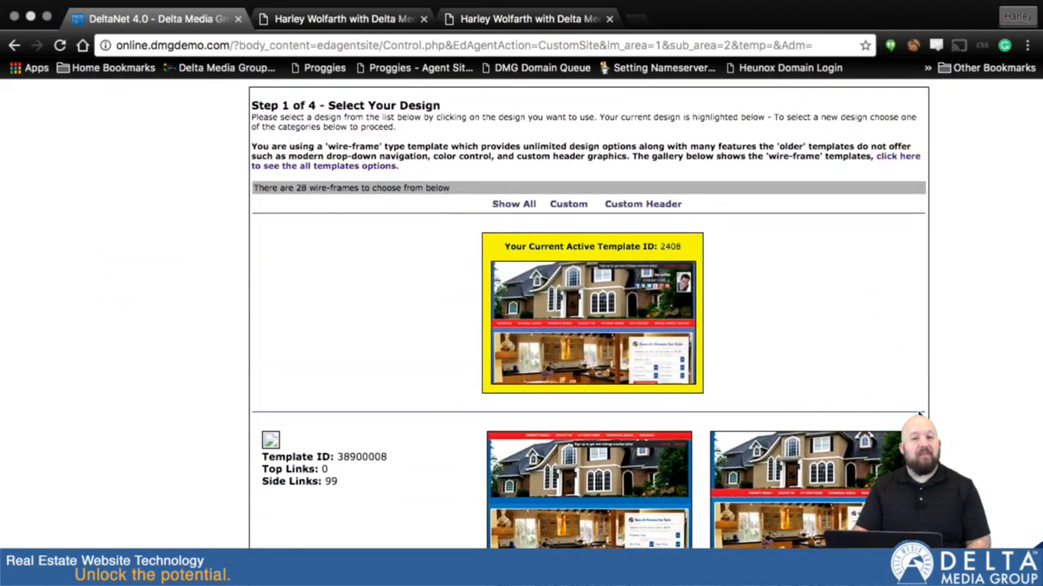
pyautogui.scroll(-3, 918, 415)
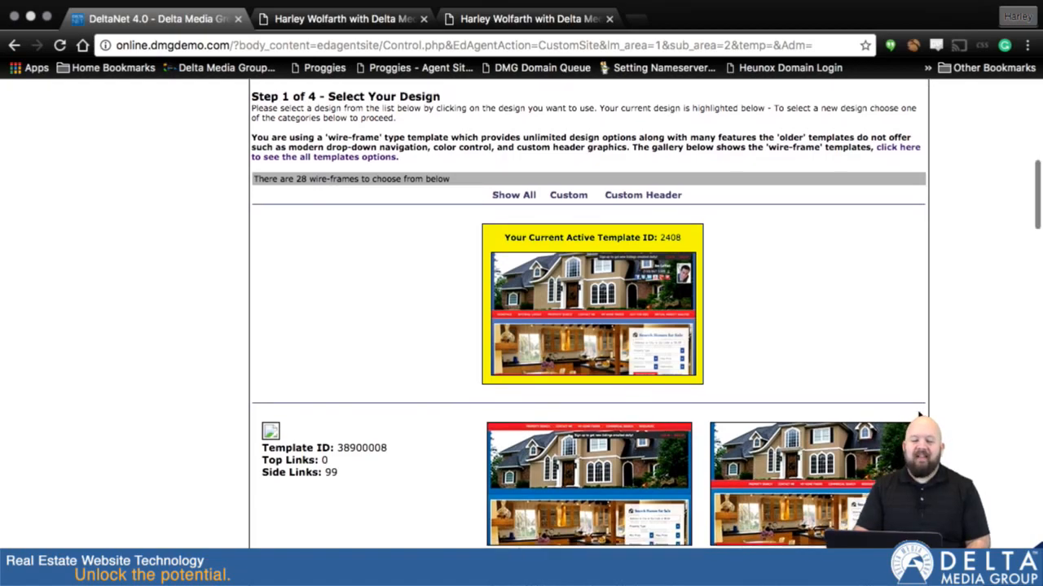
pyautogui.scroll(-1, 918, 415)
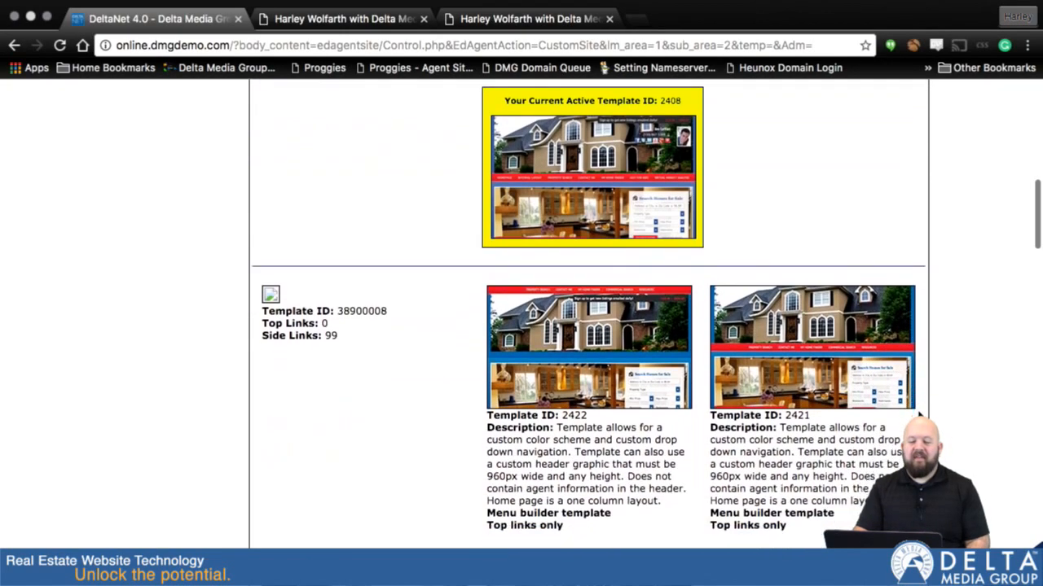
pyautogui.scroll(-5, 805, 411)
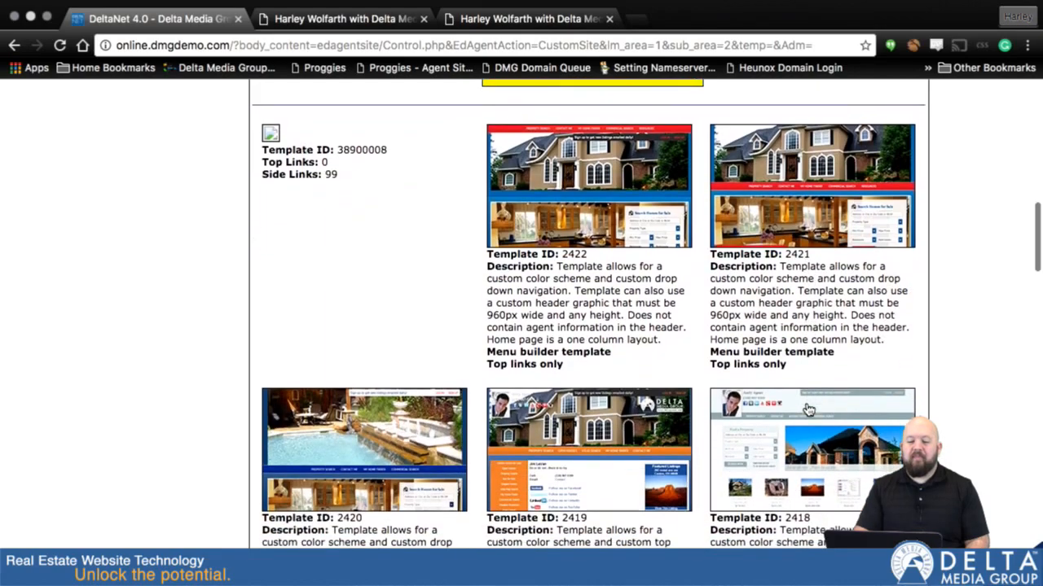
pyautogui.scroll(-10, 918, 413)
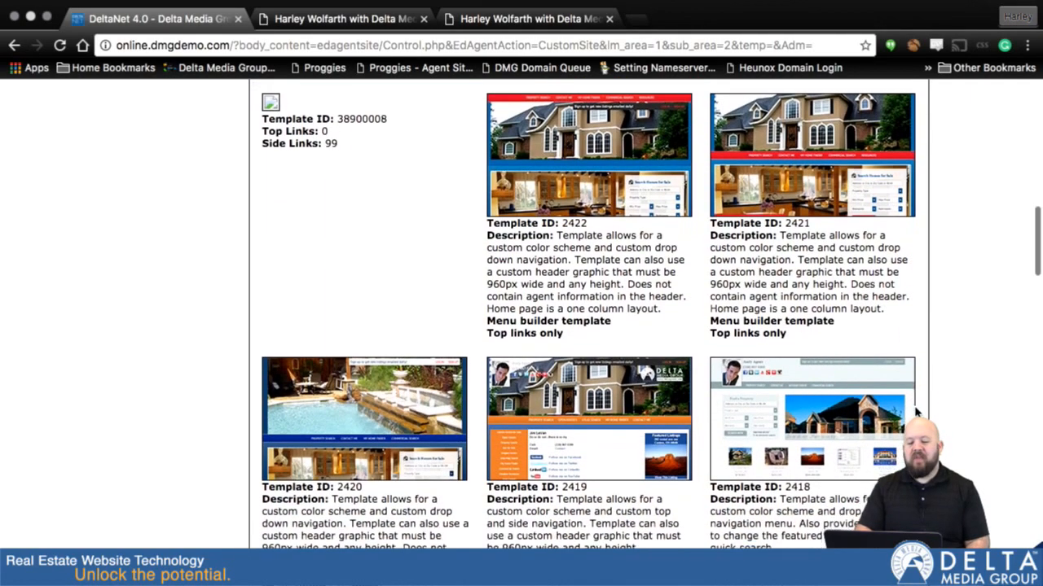
pyautogui.scroll(-7, 916, 413)
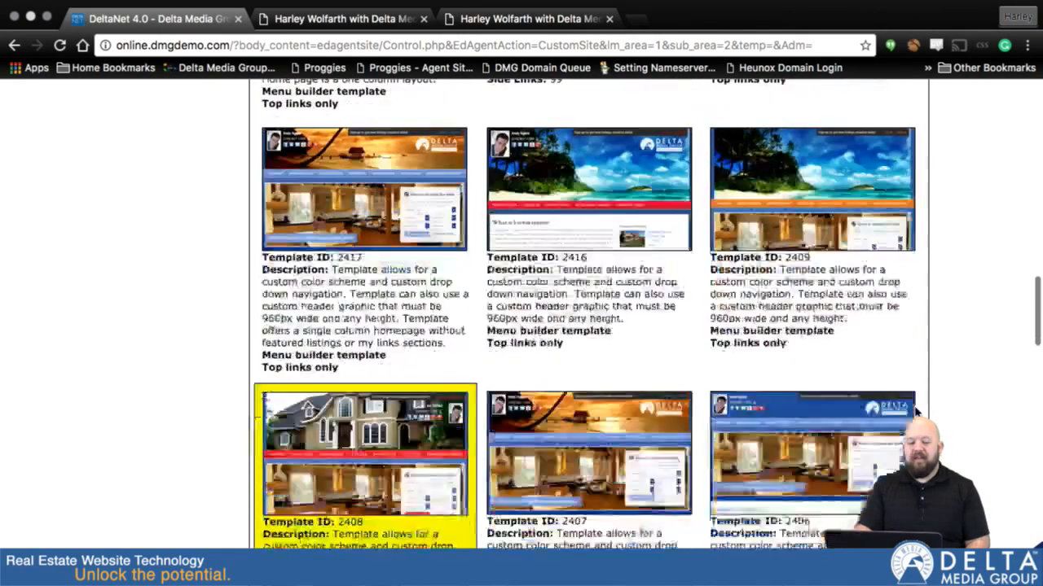
pyautogui.scroll(2, 916, 413)
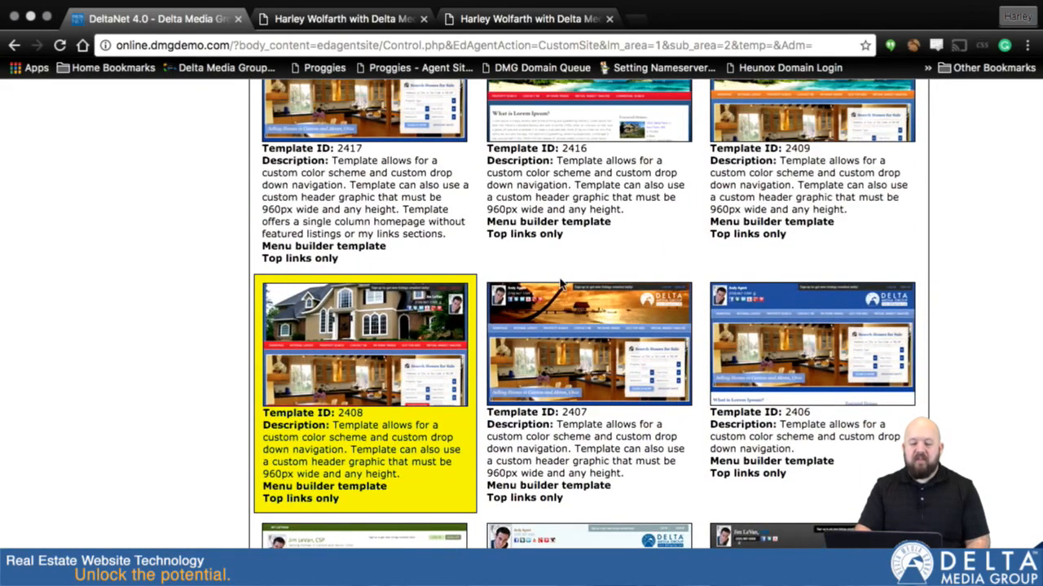
pyautogui.scroll(2, 548, 324)
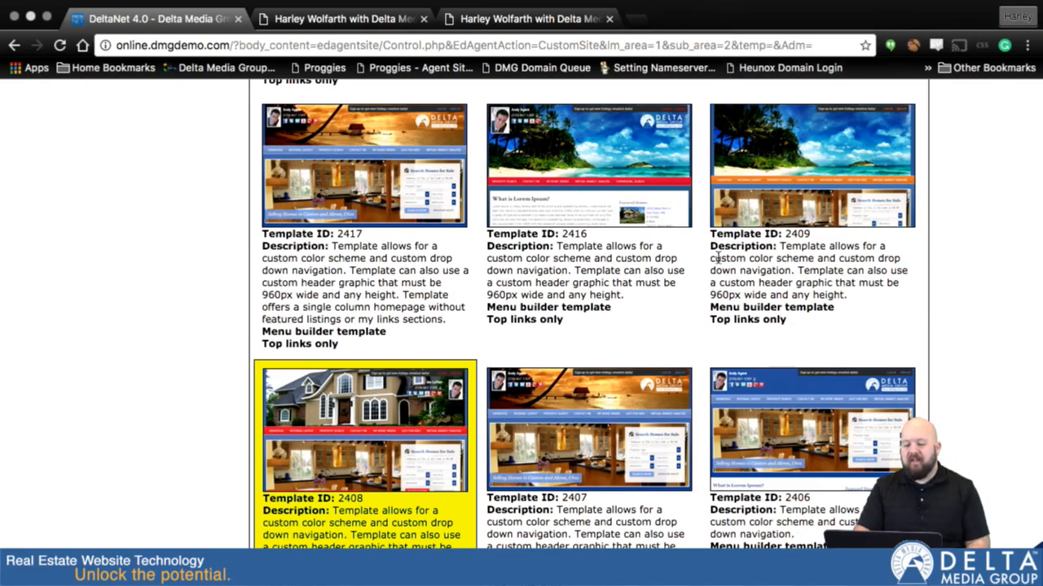
pyautogui.scroll(3, 717, 257)
pyautogui.scroll(-2, 719, 263)
pyautogui.scroll(-2, 719, 263)
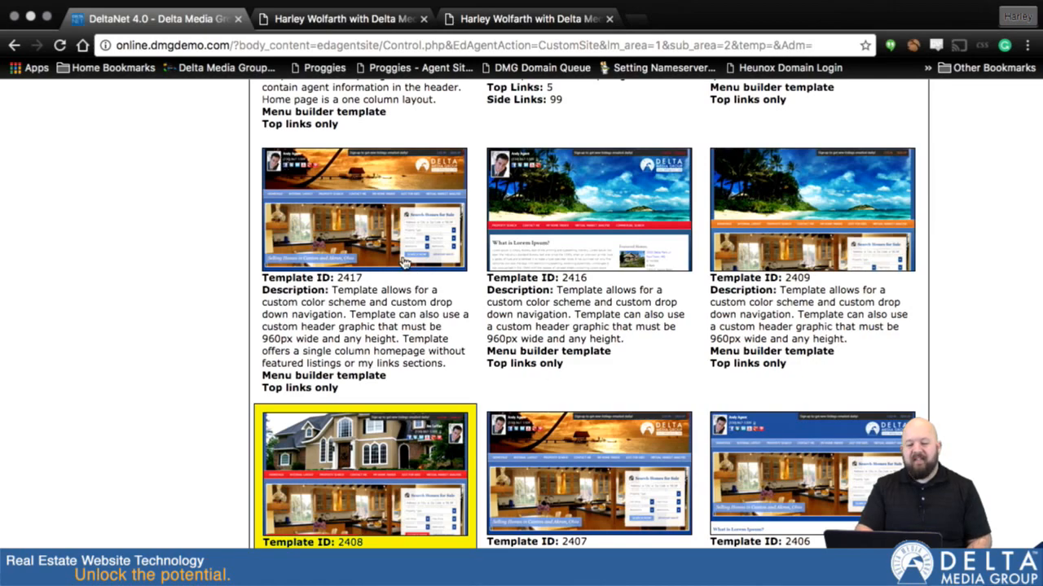
# Select template 2417 as the site design and look through its Step 2 side navigation list.
pyautogui.click(371, 224)
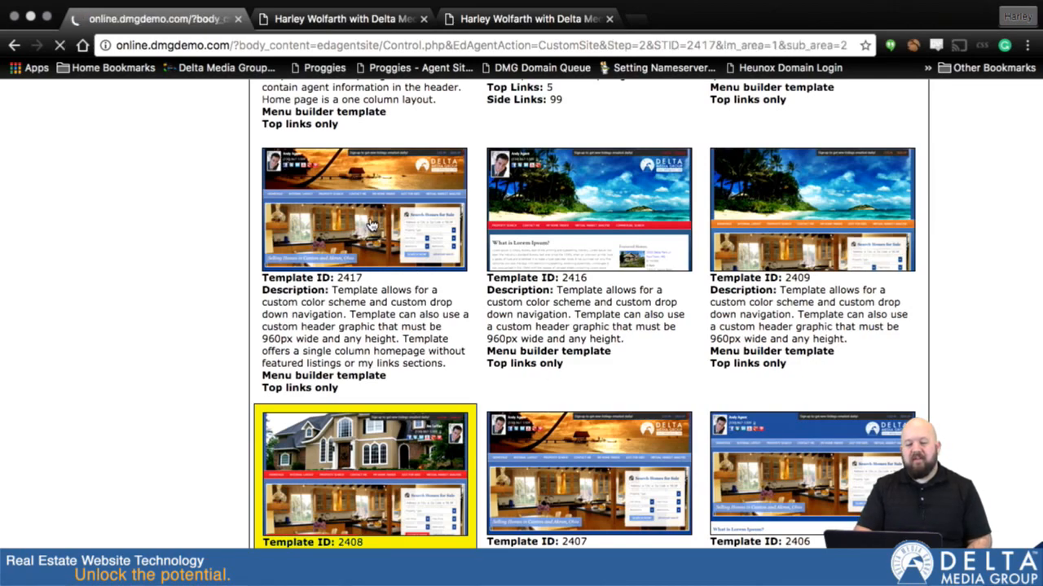
pyautogui.scroll(-3, 671, 391)
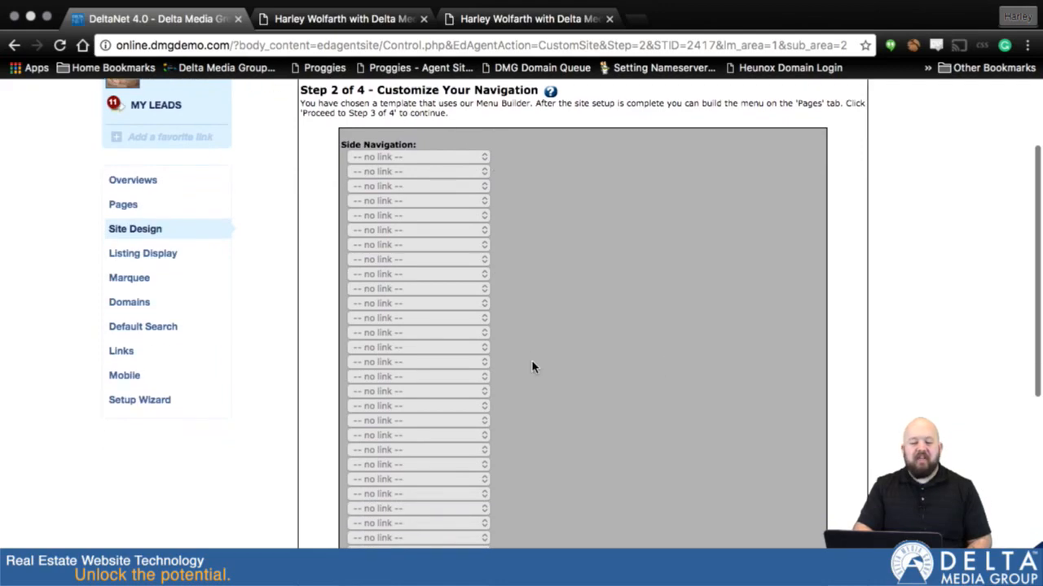
pyautogui.scroll(-7, 531, 366)
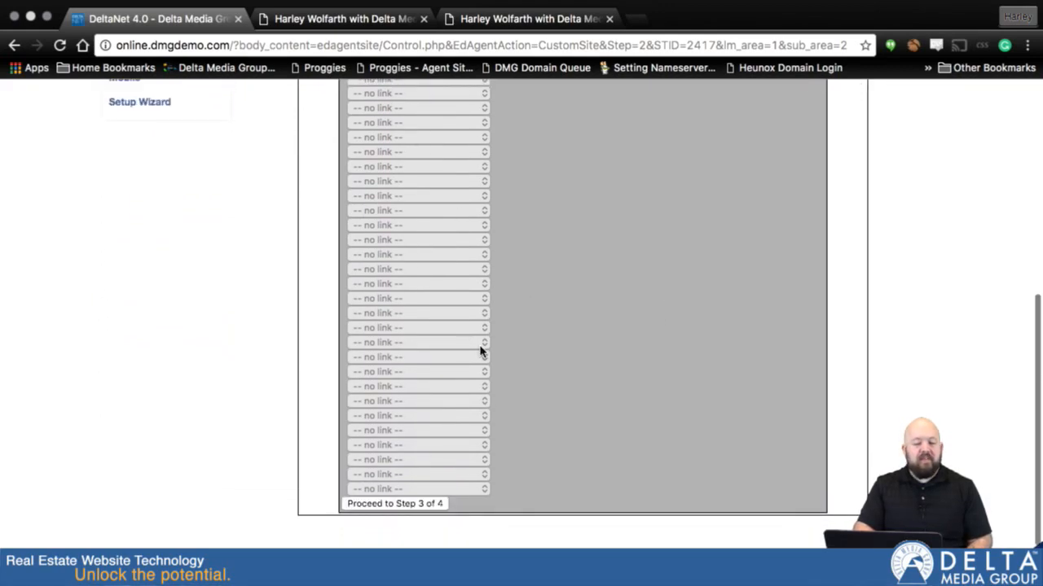
# Switch to the live agent website and examine the drop-down menus of its top navigation.
pyautogui.click(362, 18)
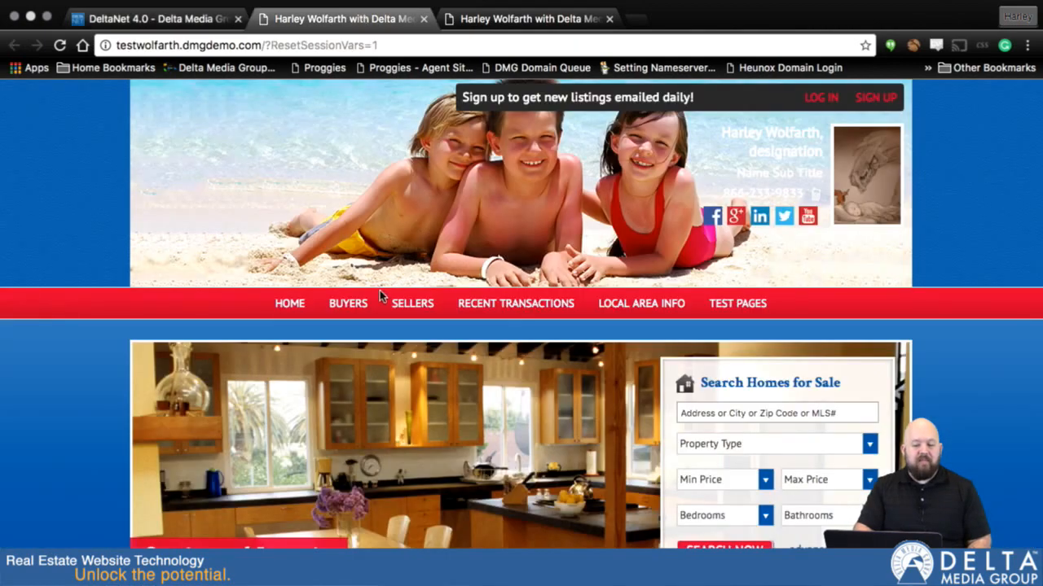
pyautogui.moveTo(641, 303)
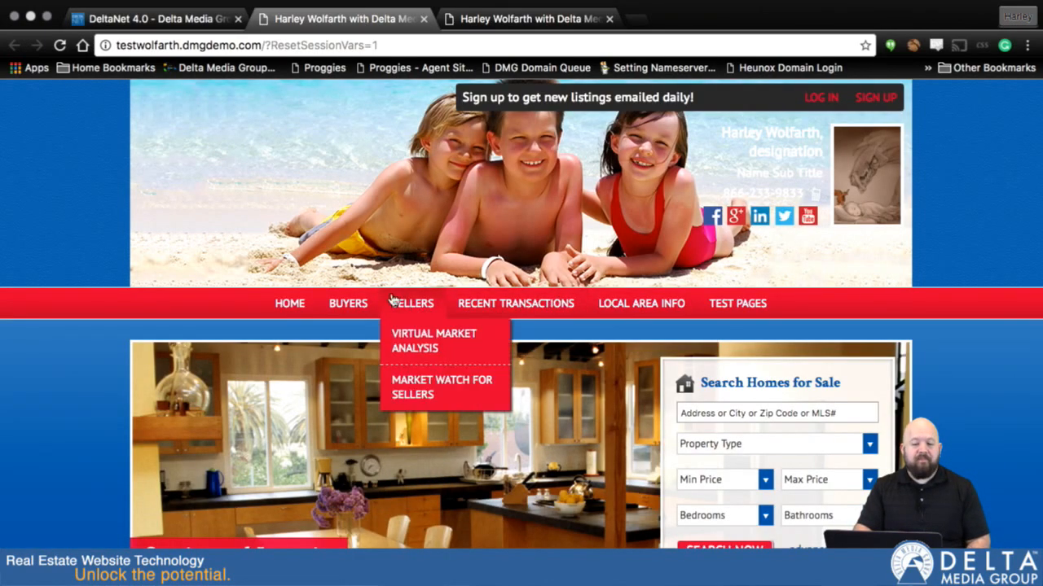
pyautogui.moveTo(352, 304)
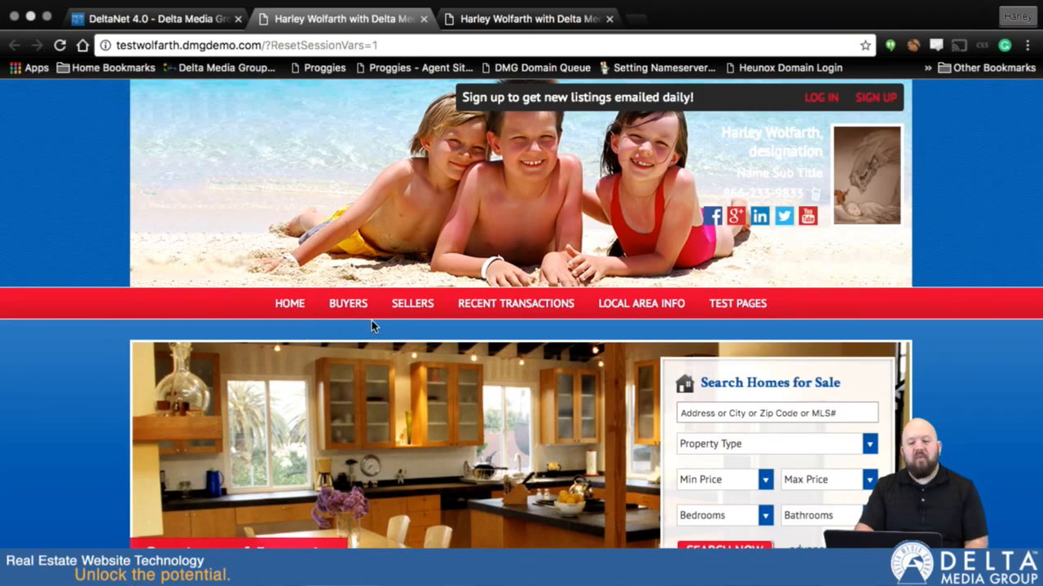
# Return to the DeltaNet design setup and proceed to Step 3 of 4 without changing the navigation links.
pyautogui.click(143, 25)
pyautogui.scroll(1, 621, 128)
pyautogui.scroll(-1, 553, 234)
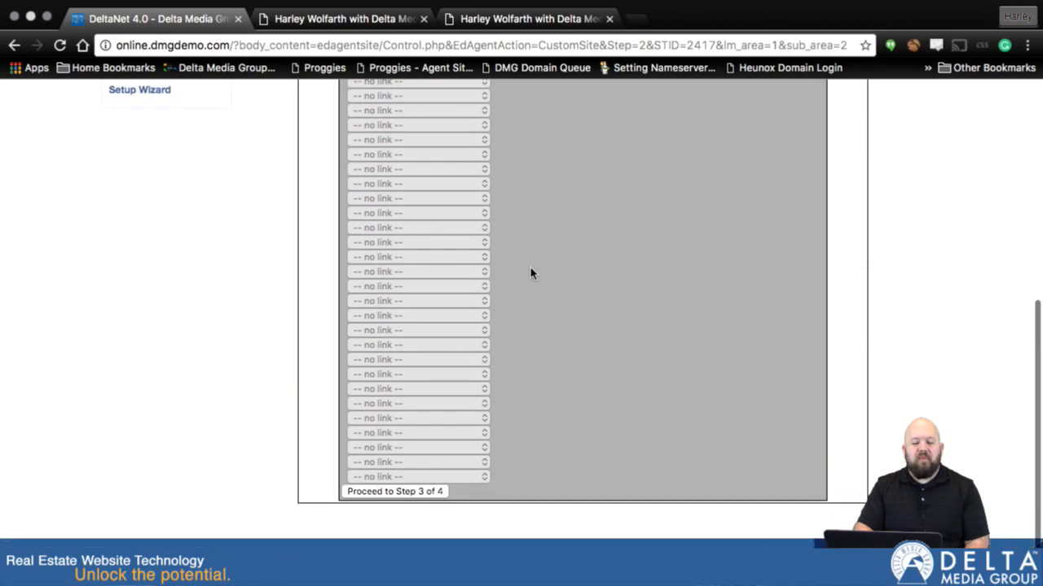
pyautogui.click(405, 494)
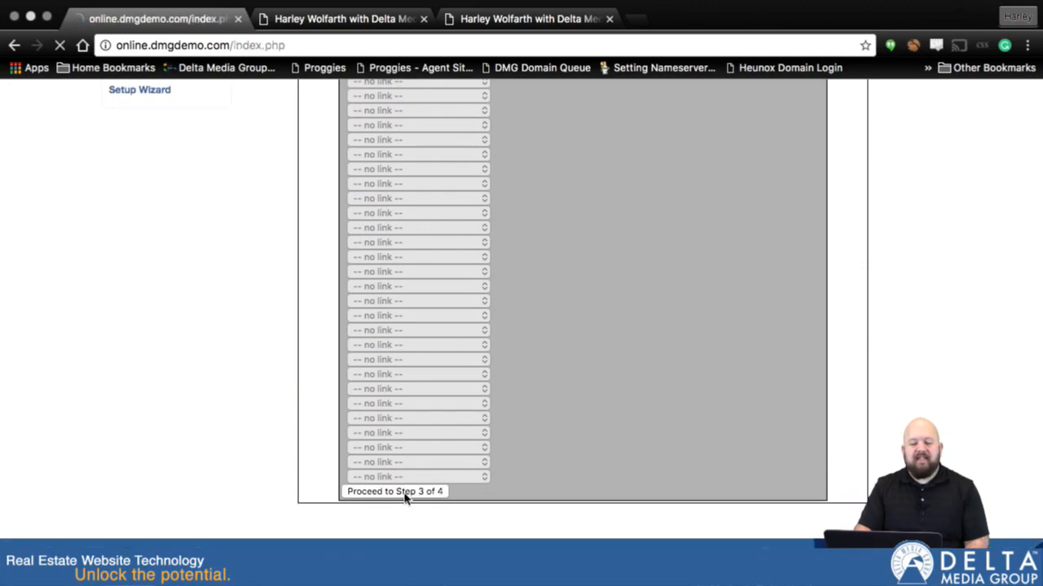
# Examine the Step 3 width, template color and custom header graphic options, including the gallery of headers.
pyautogui.scroll(-3, 818, 401)
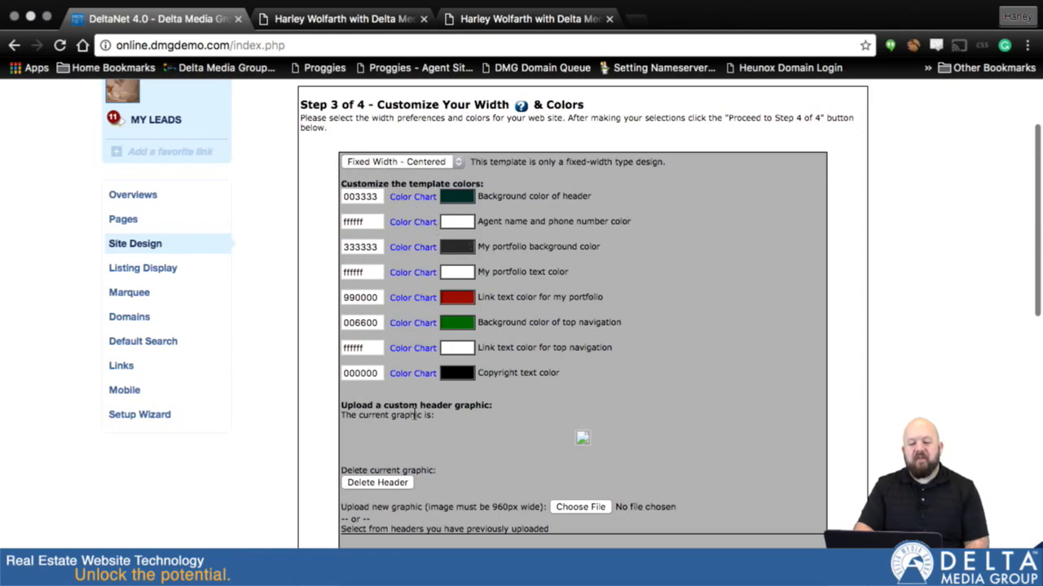
pyautogui.scroll(-4, 762, 401)
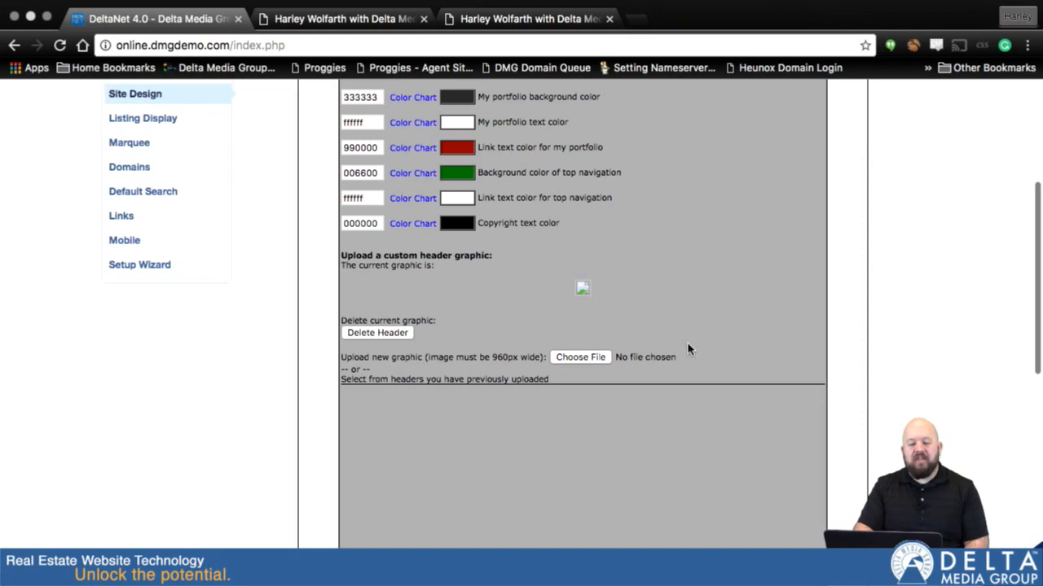
pyautogui.scroll(-7, 688, 350)
pyautogui.scroll(-2, 819, 432)
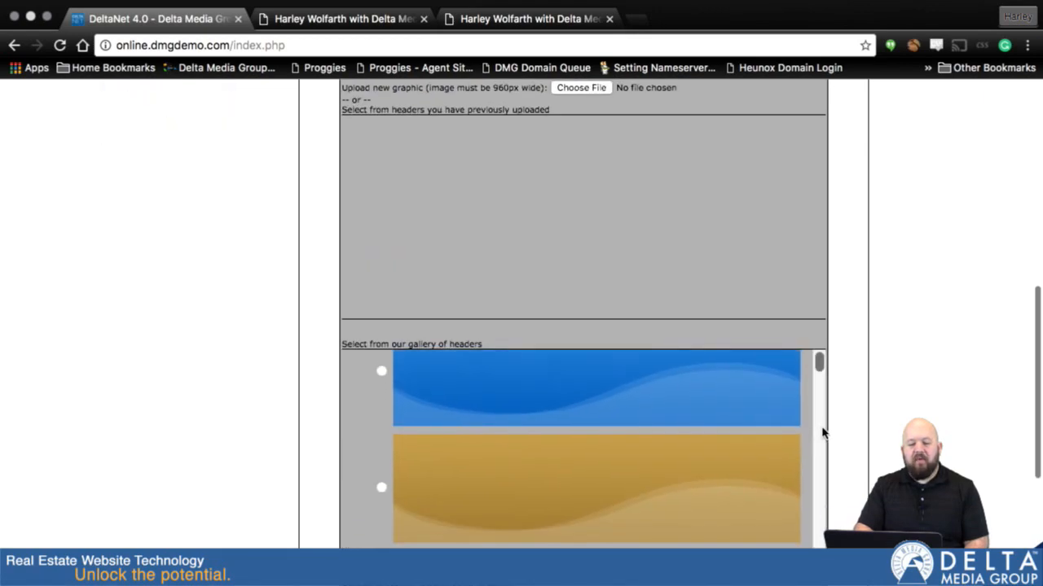
pyautogui.scroll(-3, 674, 448)
pyautogui.scroll(3, 673, 447)
pyautogui.scroll(9, 921, 119)
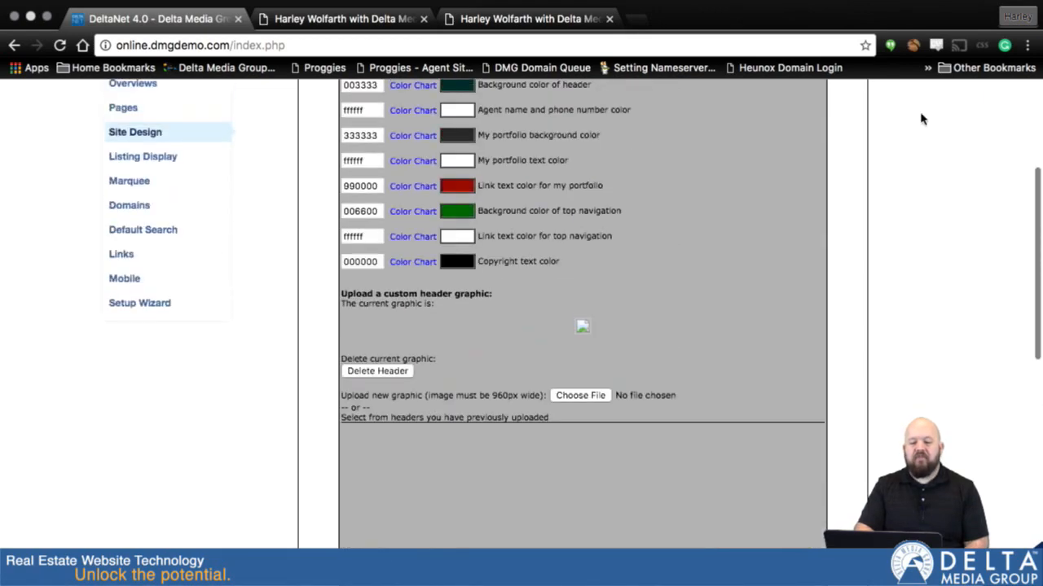
pyautogui.scroll(3, 921, 119)
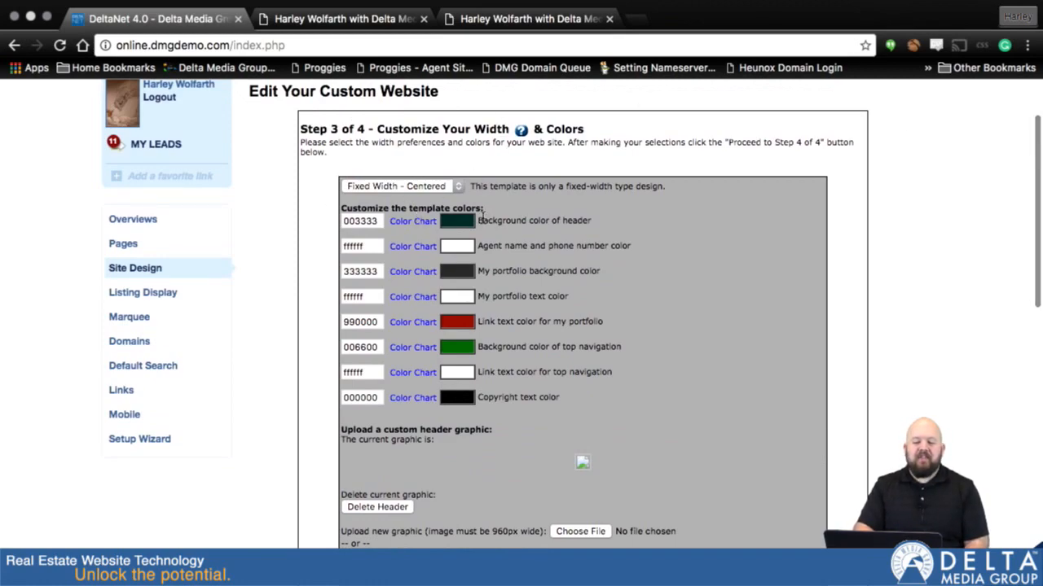
# Compare the Step 3 template color options, including header background and agent name color, with the live agent website.
pyautogui.tripleClick(595, 223)
pyautogui.click(597, 225)
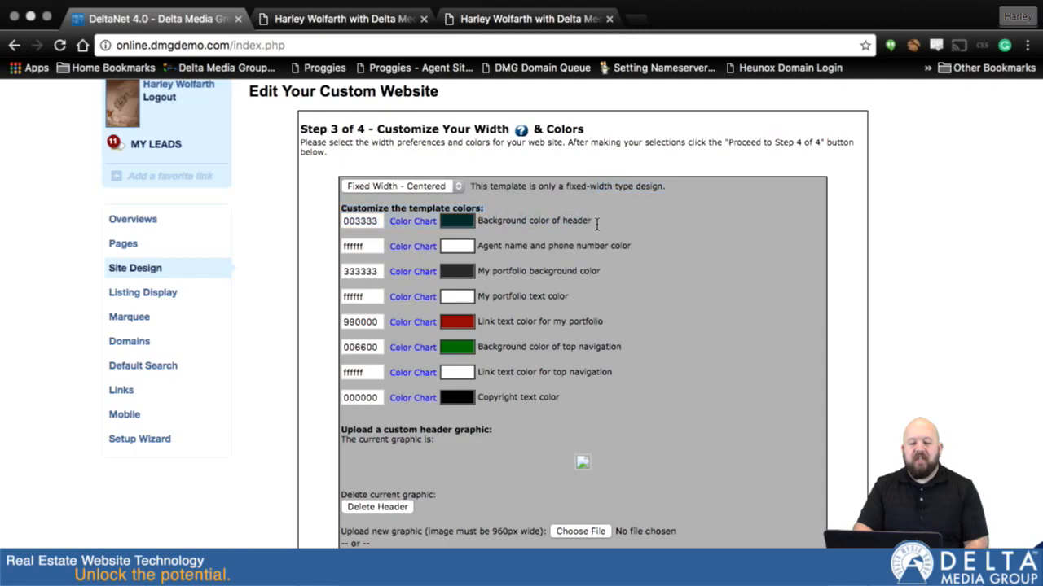
pyautogui.click(366, 25)
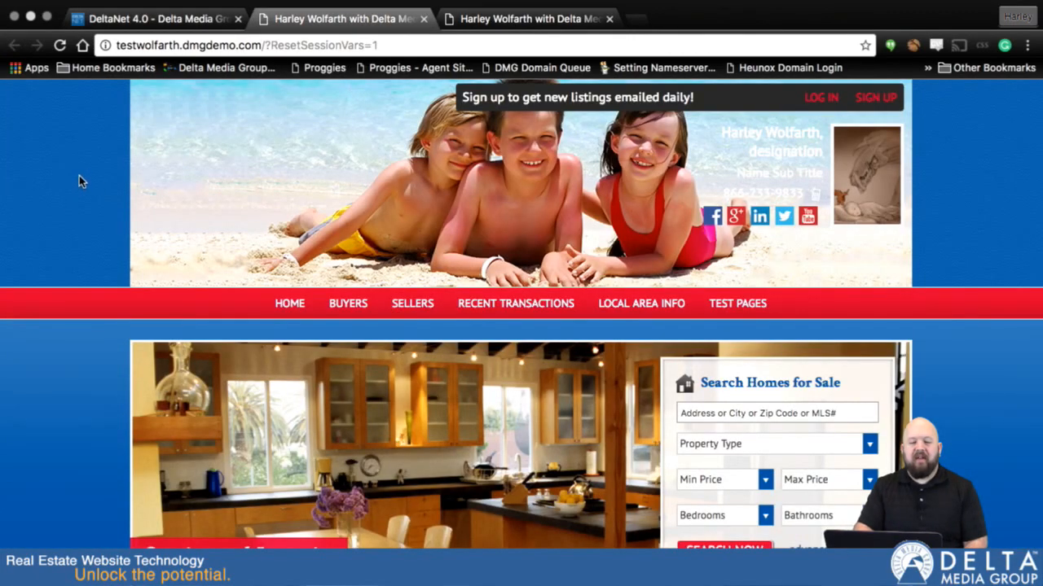
pyautogui.click(147, 18)
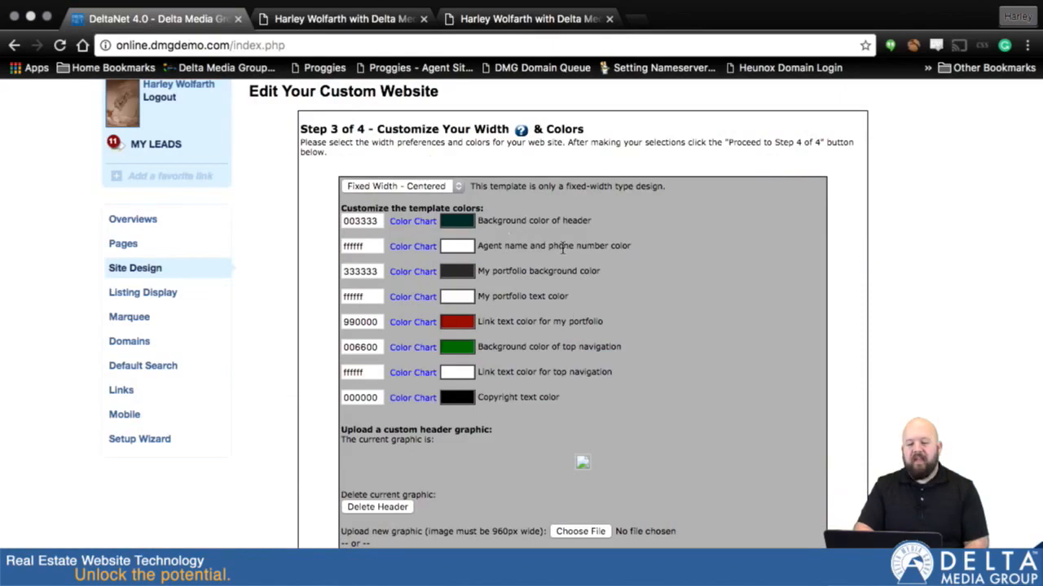
pyautogui.click(366, 21)
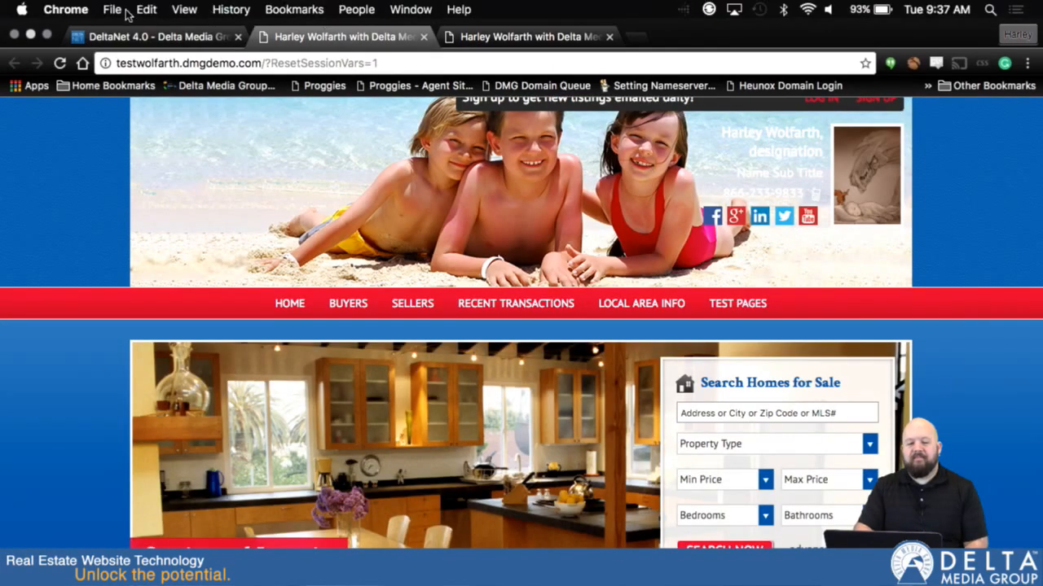
# Return to the DeltaNet Step 3 settings and set the agent name and phone number color to black (000000) from its color chart.
pyautogui.click(147, 31)
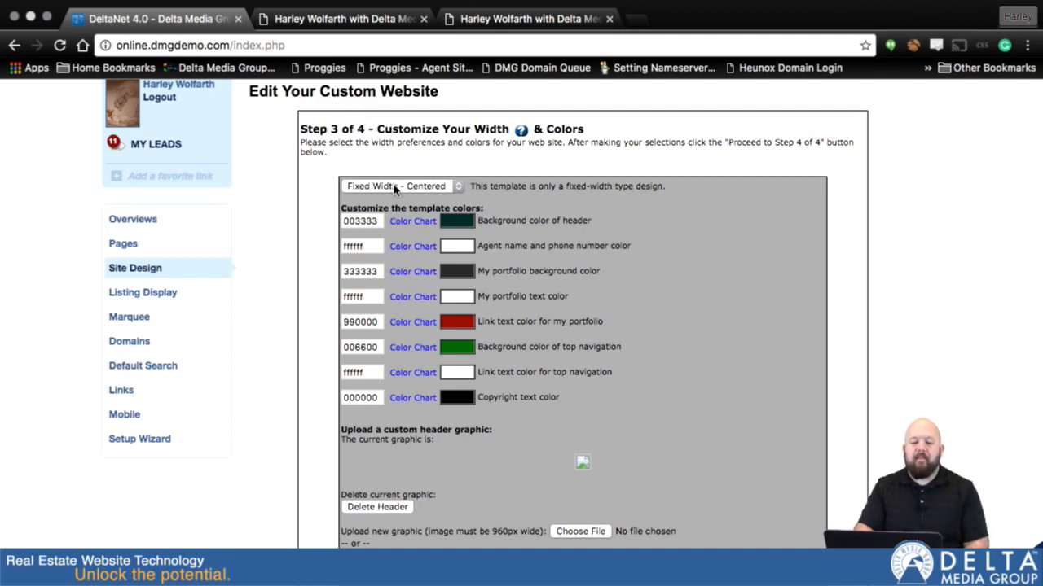
pyautogui.click(401, 251)
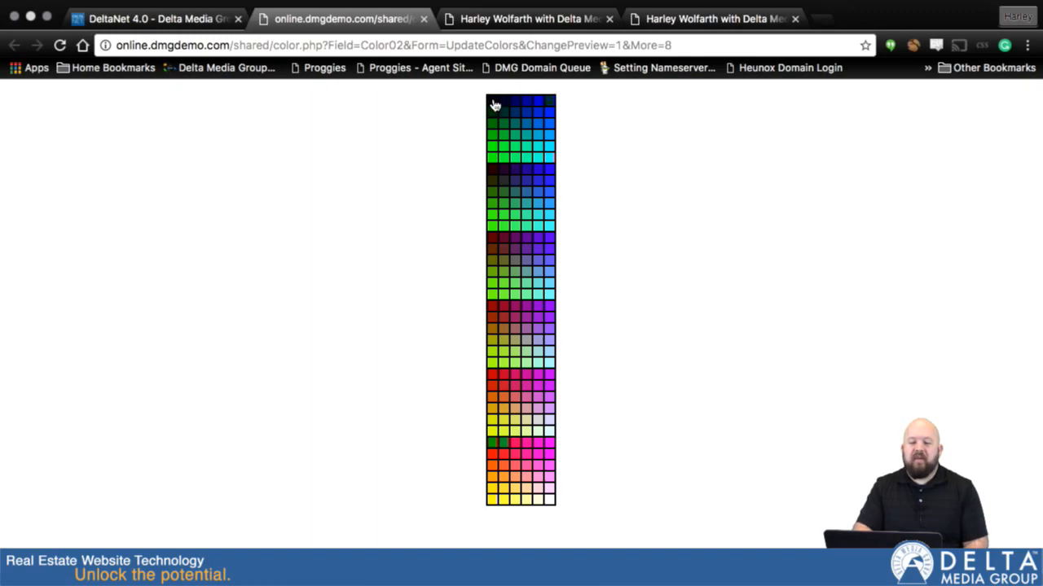
pyautogui.click(423, 18)
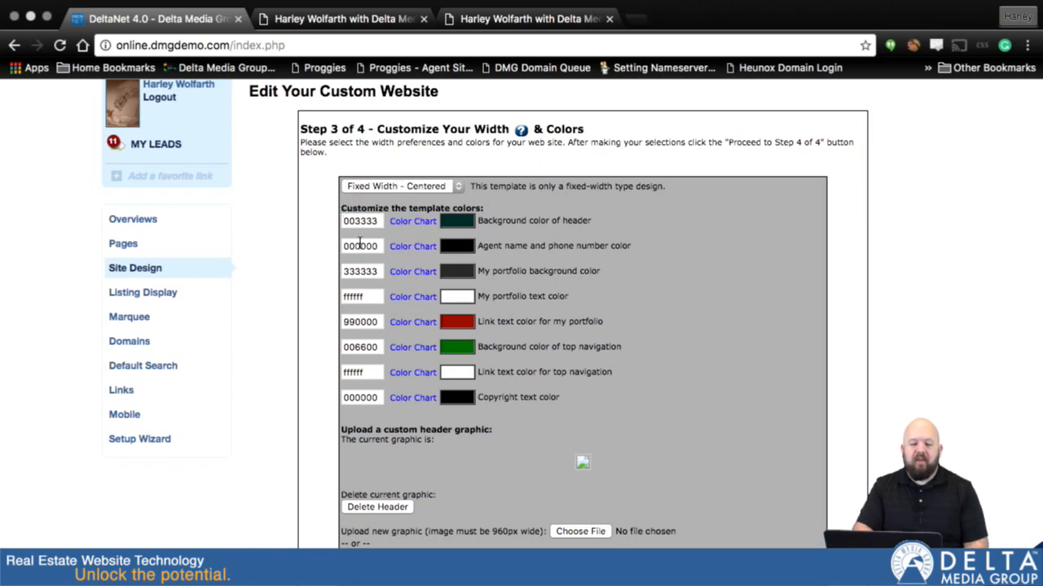
# Search the web for hex color codes in a new browser tab and open the W3Schools HTML Color Picker.
pyautogui.click(638, 18)
pyautogui.write('hex color ')
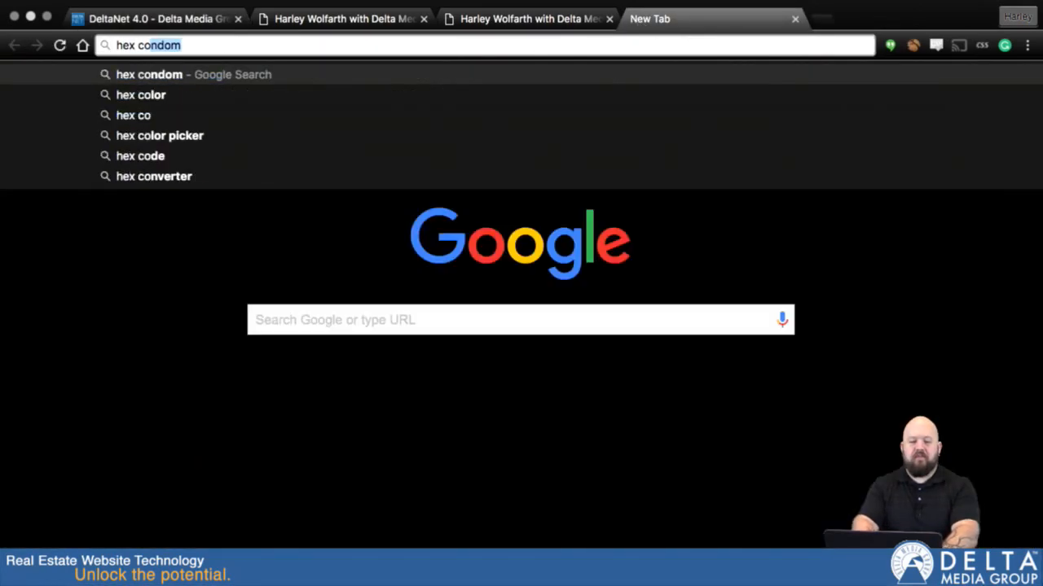
pyautogui.write('code')
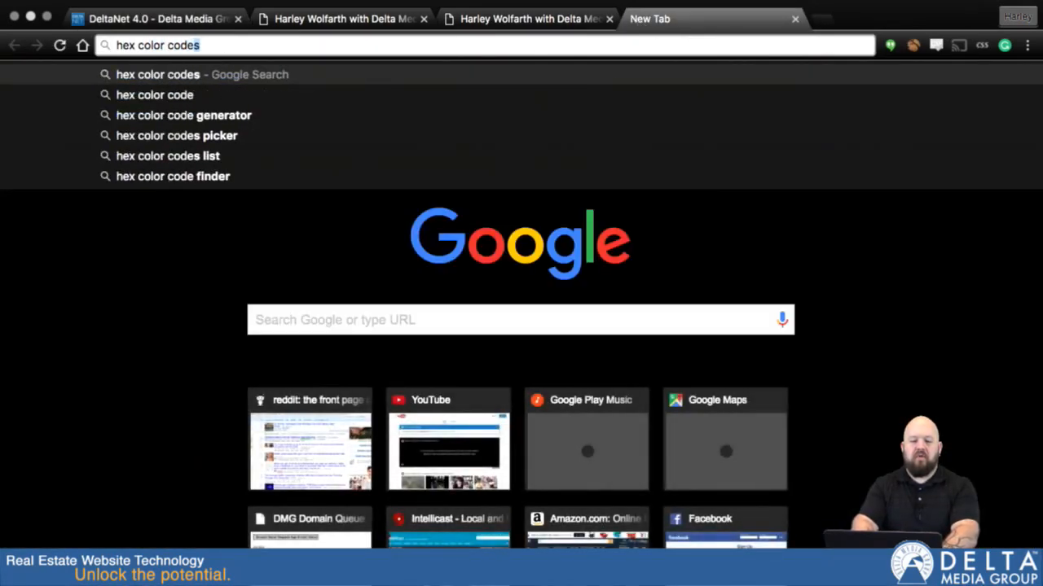
pyautogui.press('Return')
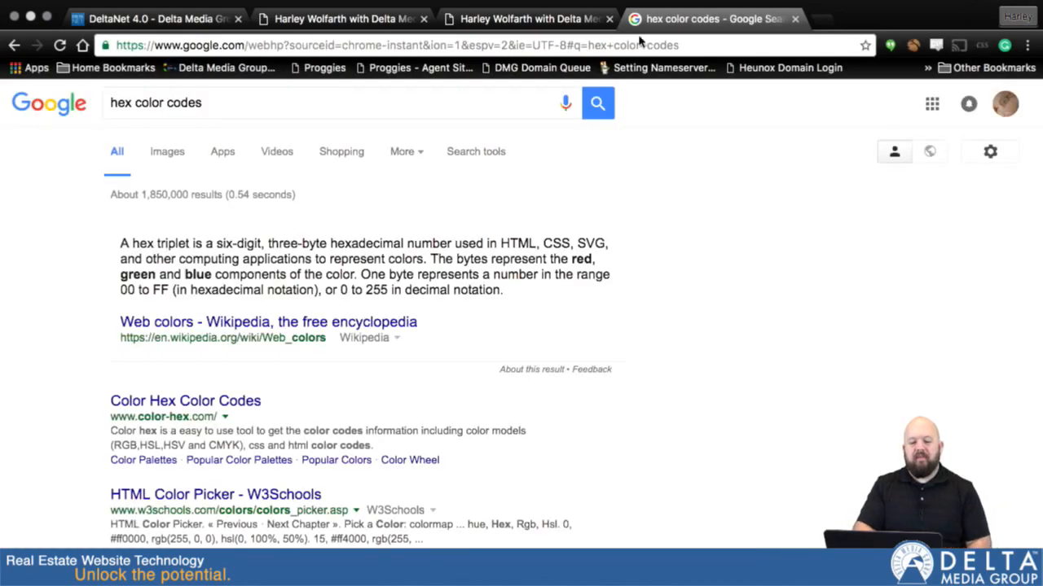
pyautogui.scroll(-4, 262, 373)
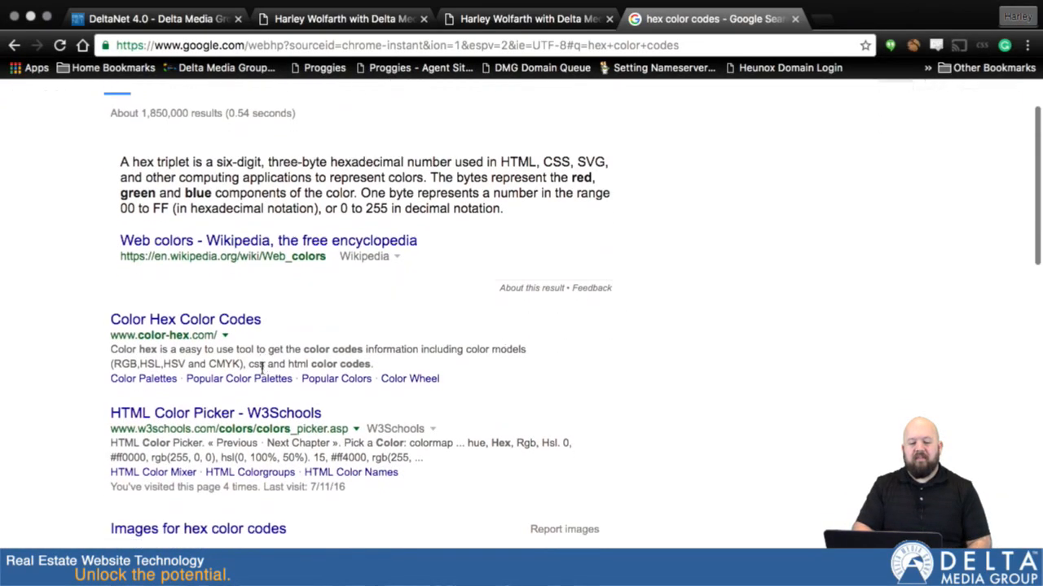
pyautogui.click(171, 356)
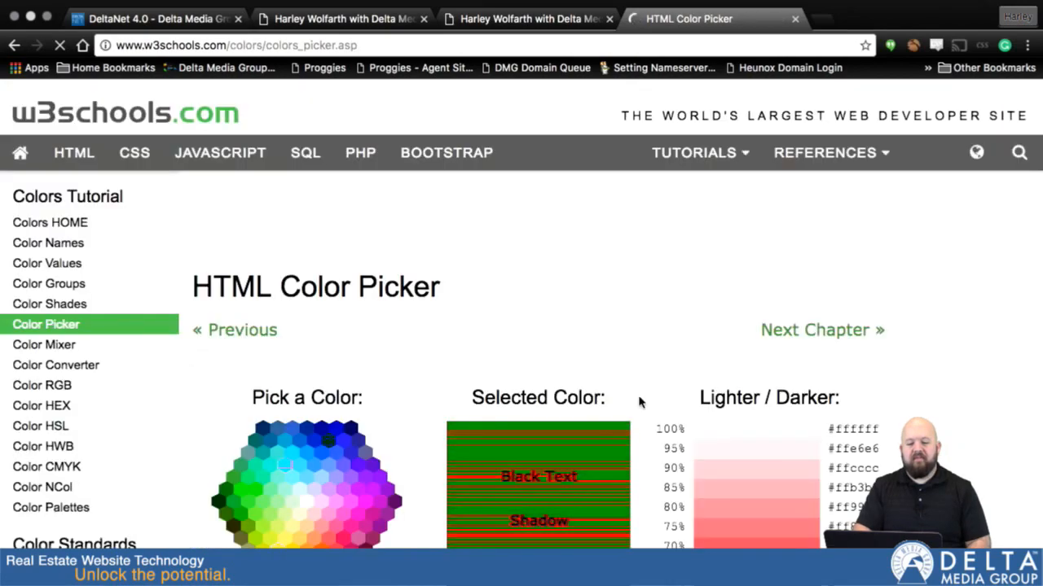
# Look up the hex code of the 70% orange-red shade #ff8566 in the color picker and close the page.
pyautogui.scroll(-3, 639, 401)
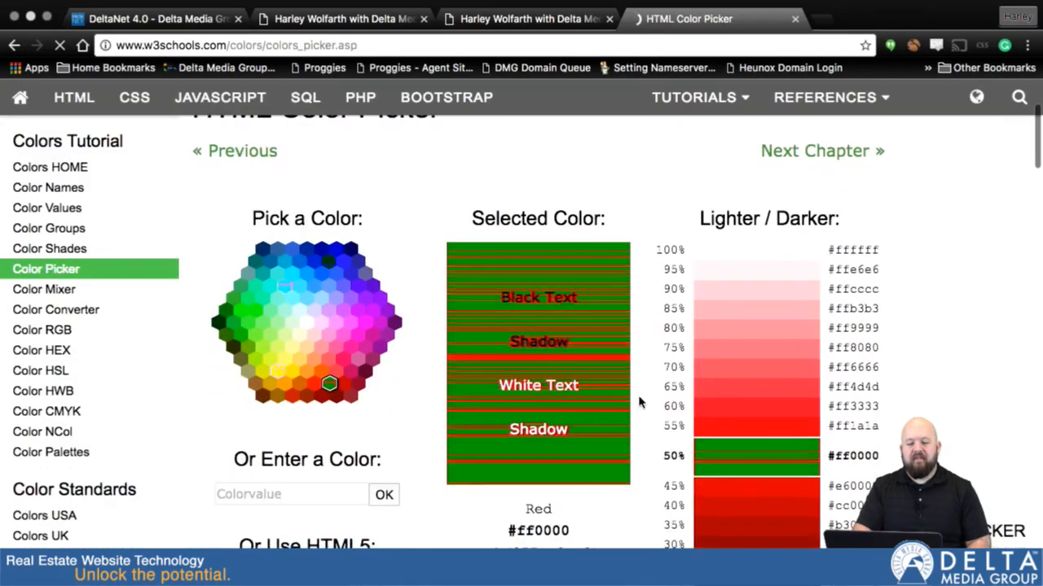
pyautogui.click(316, 390)
pyautogui.click(771, 367)
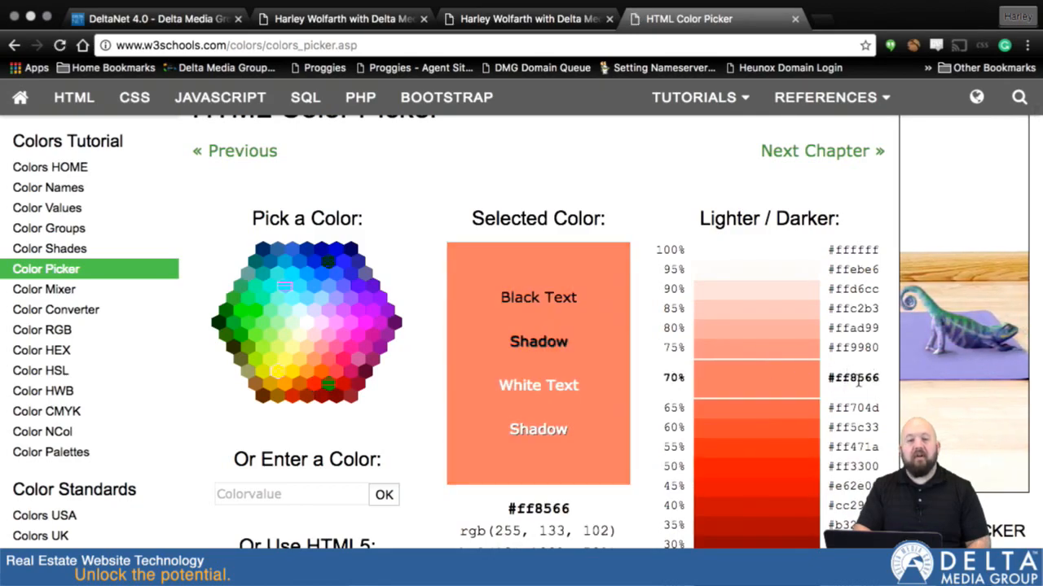
pyautogui.click(795, 19)
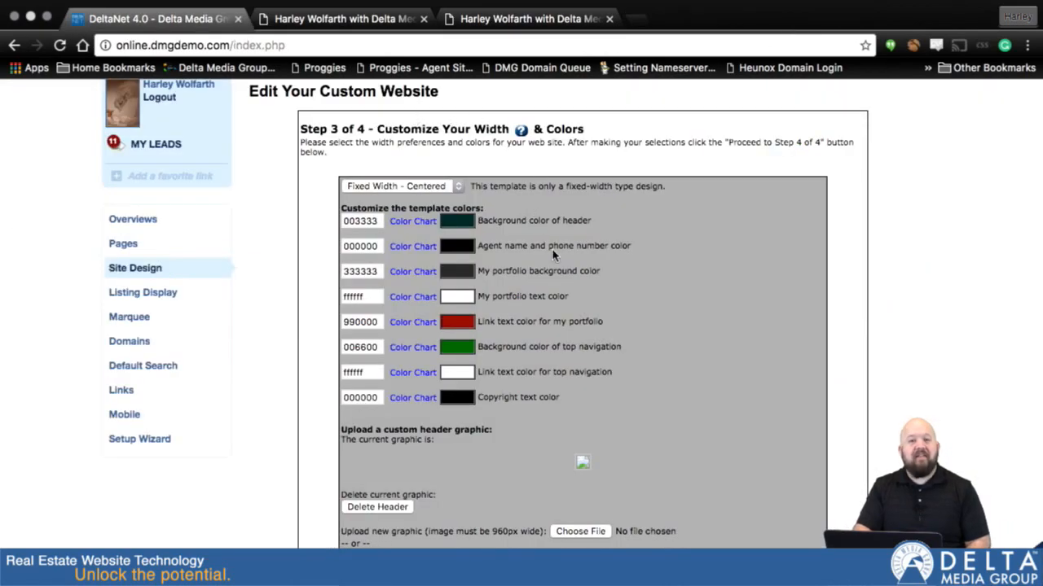
# Browse the gallery of stock header graphics and compare the header of children on a beach with the live agent website.
pyautogui.scroll(-5, 650, 342)
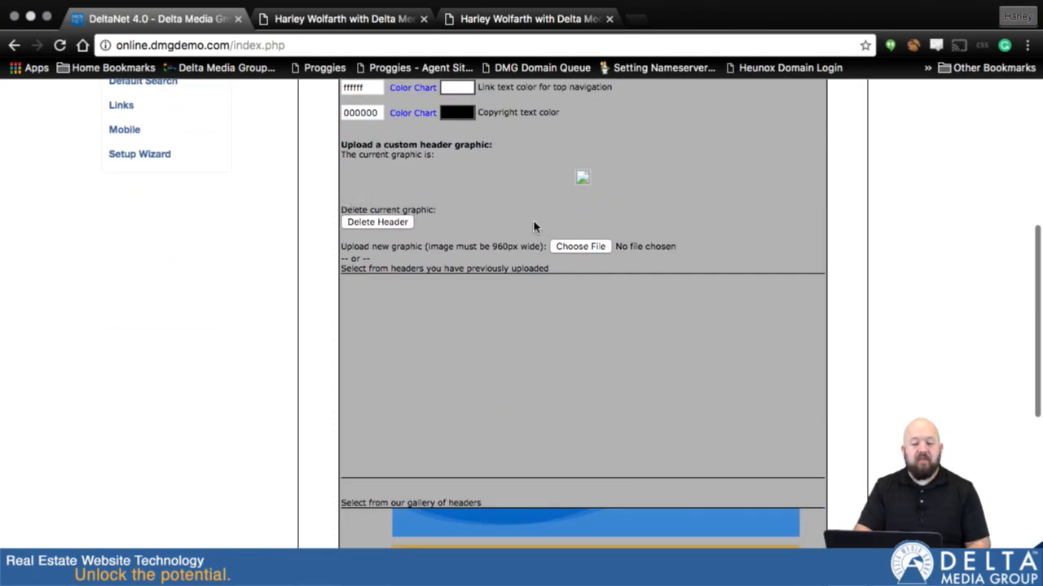
pyautogui.scroll(-4, 790, 303)
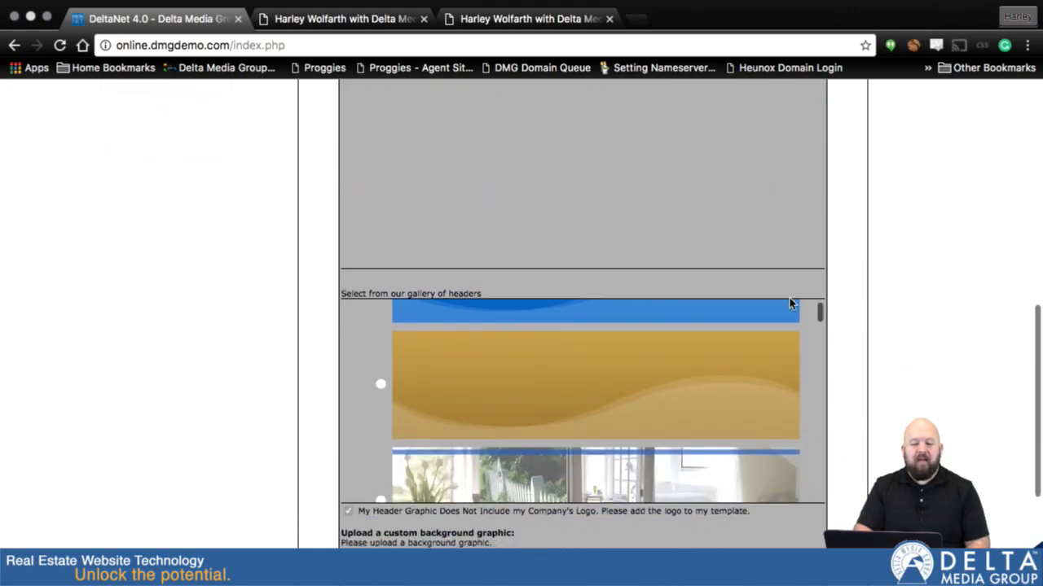
pyautogui.scroll(-3, 789, 303)
pyautogui.scroll(-3, 847, 371)
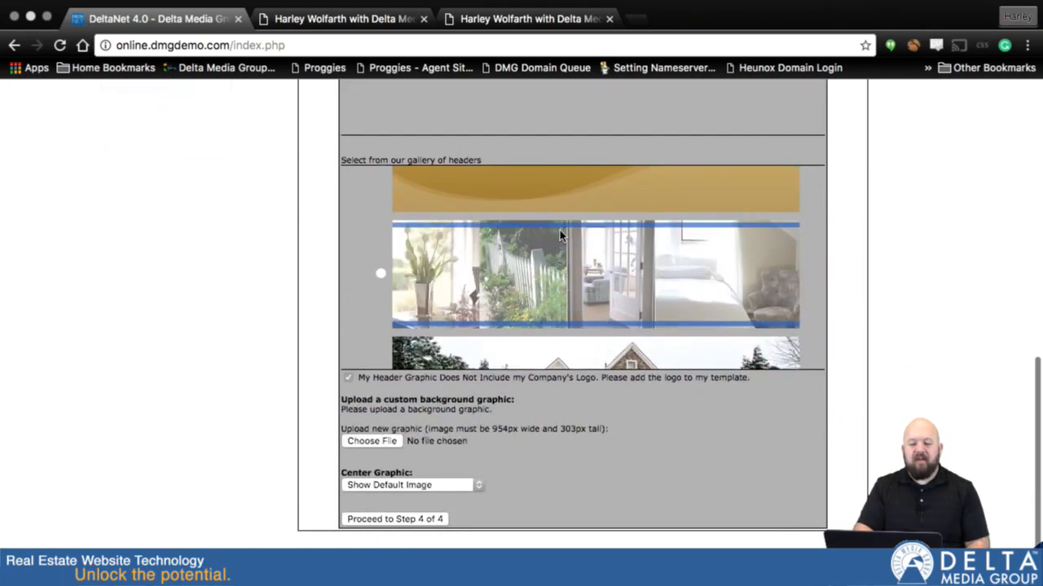
pyautogui.scroll(-10, 579, 238)
pyautogui.scroll(-5, 580, 238)
pyautogui.scroll(-8, 579, 237)
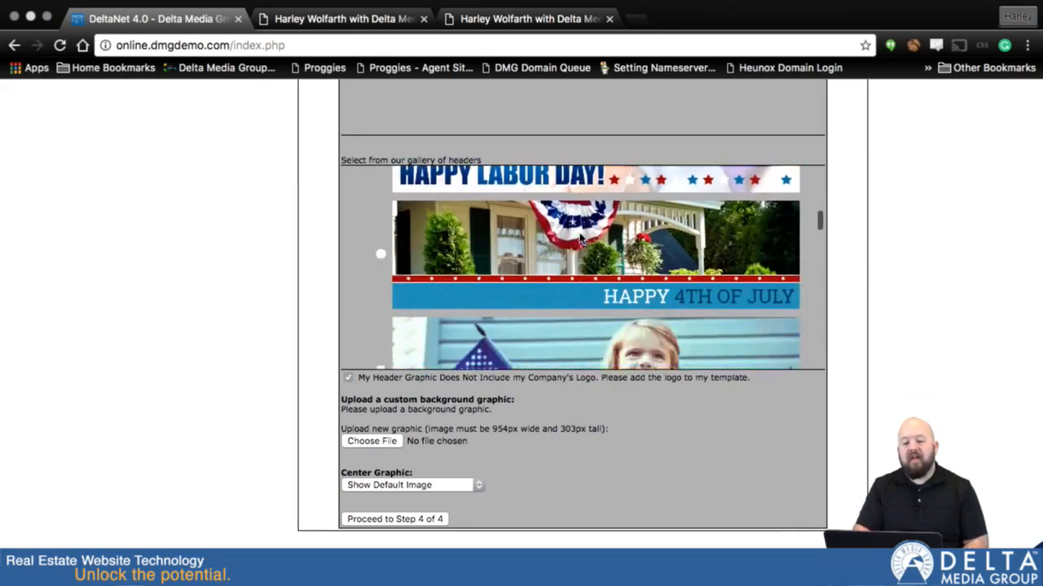
pyautogui.scroll(-8, 580, 238)
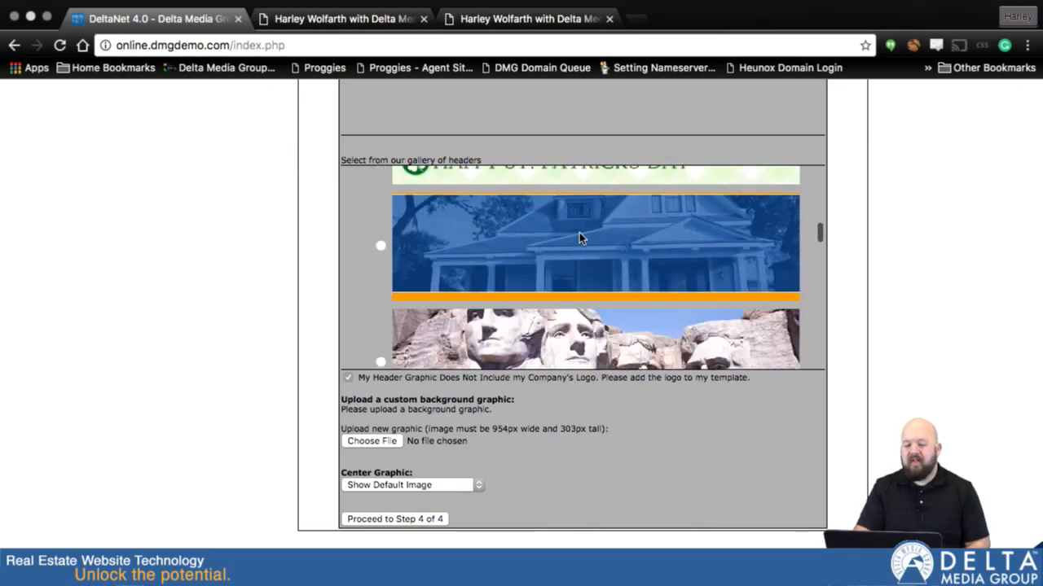
pyautogui.scroll(-8, 579, 238)
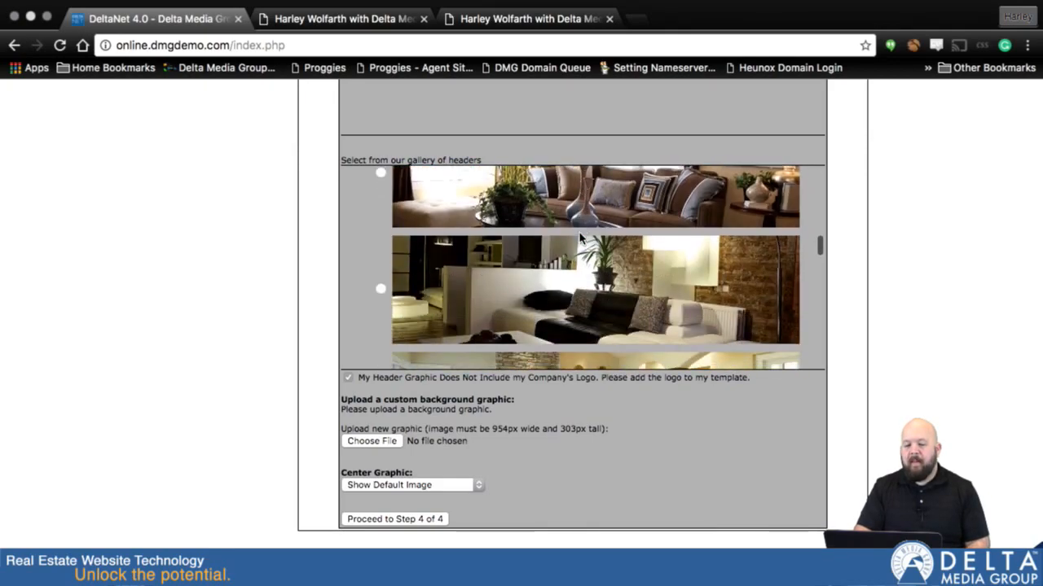
pyautogui.scroll(-10, 580, 237)
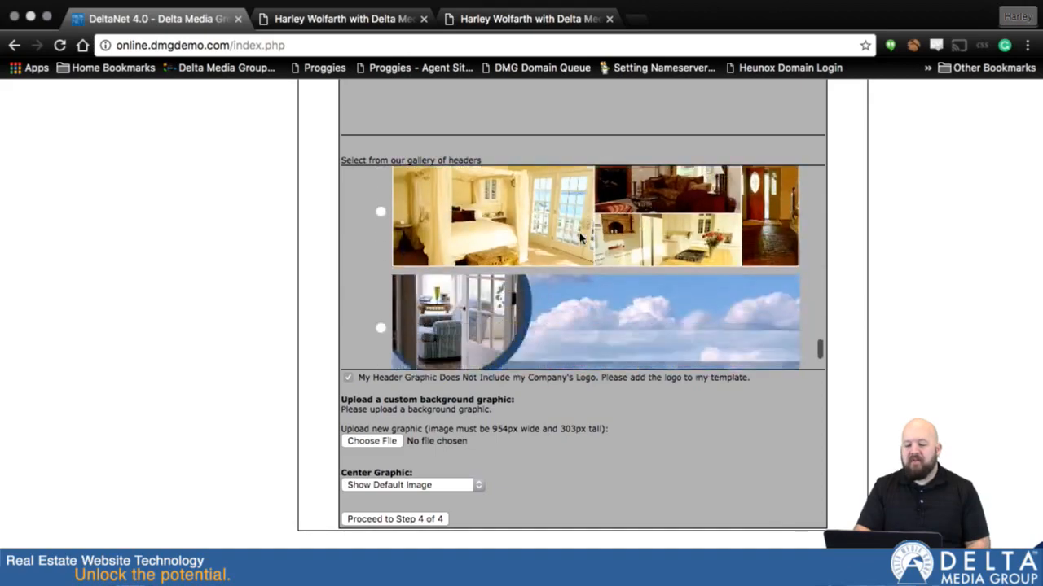
pyautogui.scroll(2, 579, 237)
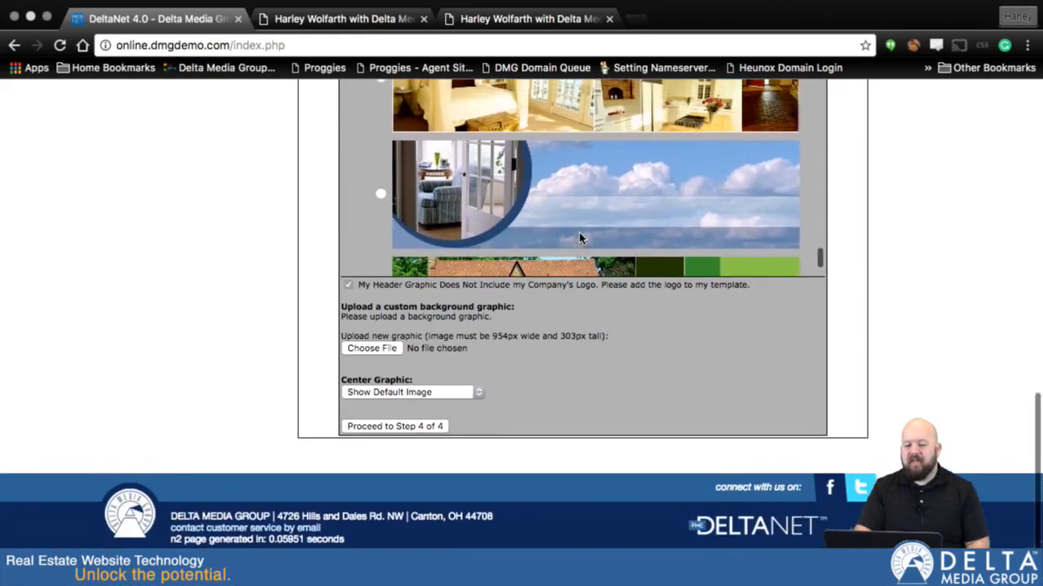
pyautogui.scroll(3, 931, 214)
pyautogui.scroll(6, 691, 215)
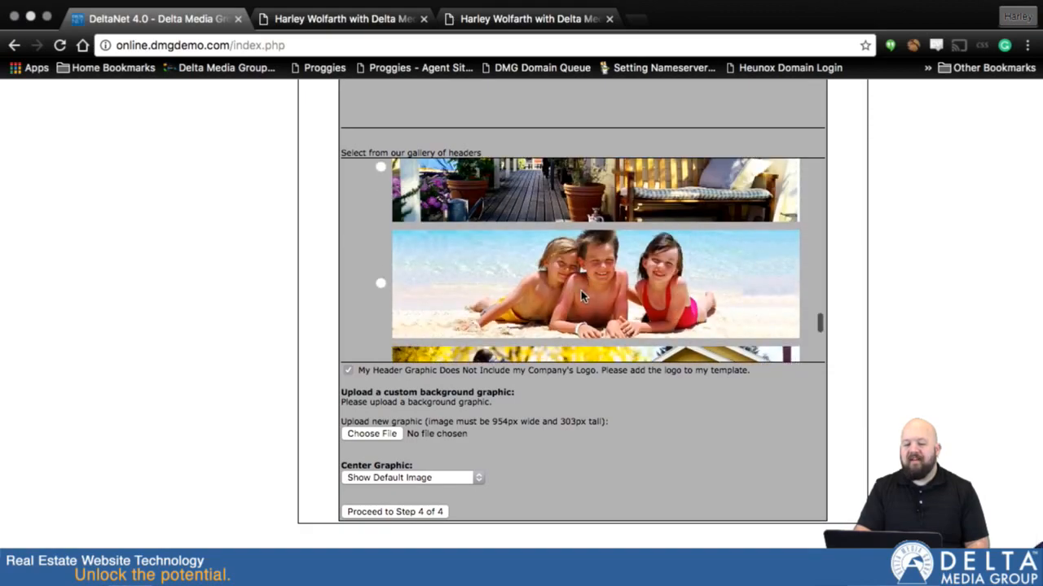
pyautogui.click(312, 18)
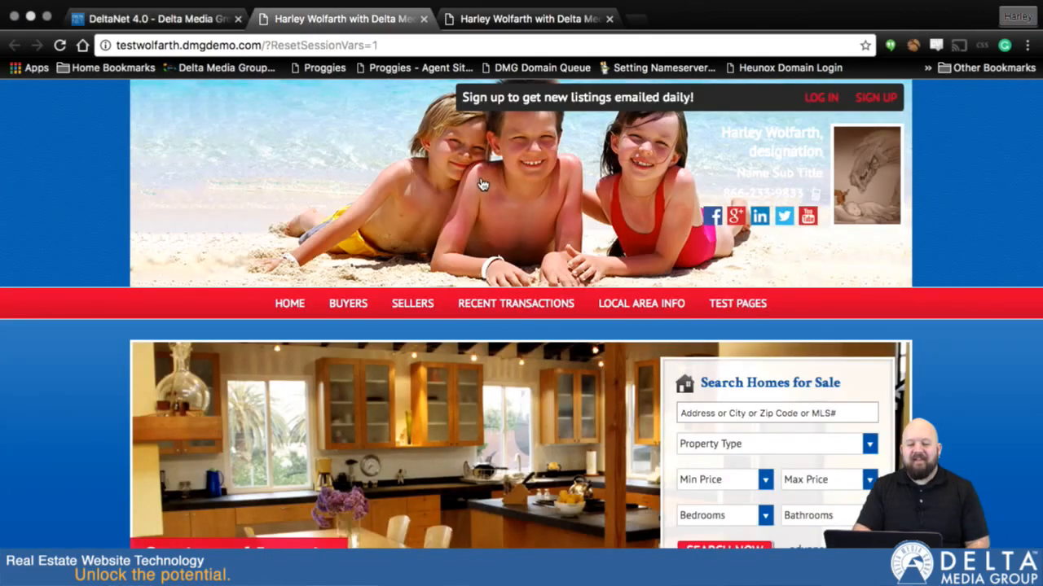
pyautogui.click(169, 19)
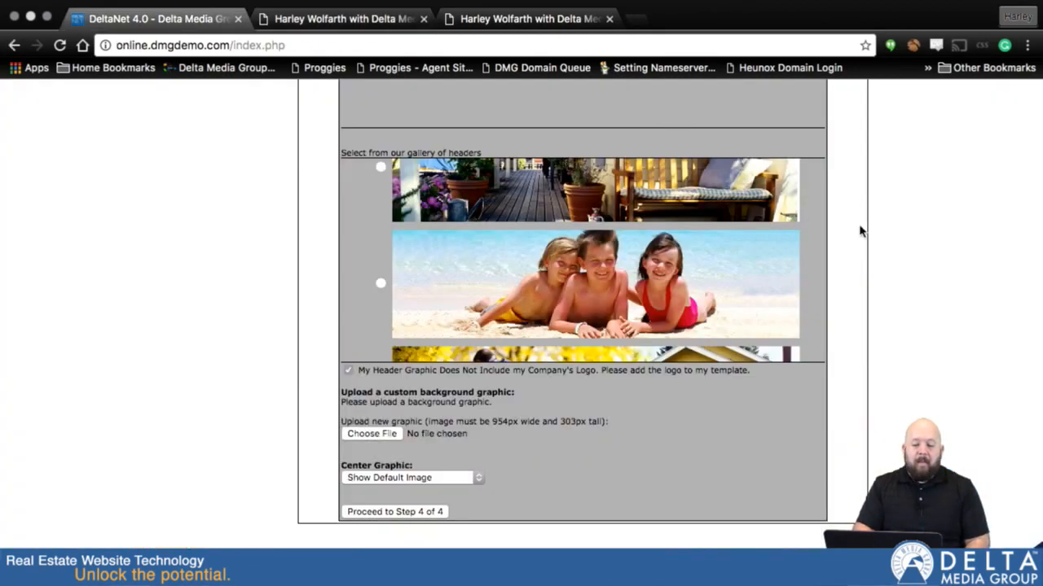
# Choose header.jpg from the Desktop as the new custom header graphic to upload.
pyautogui.scroll(10, 855, 235)
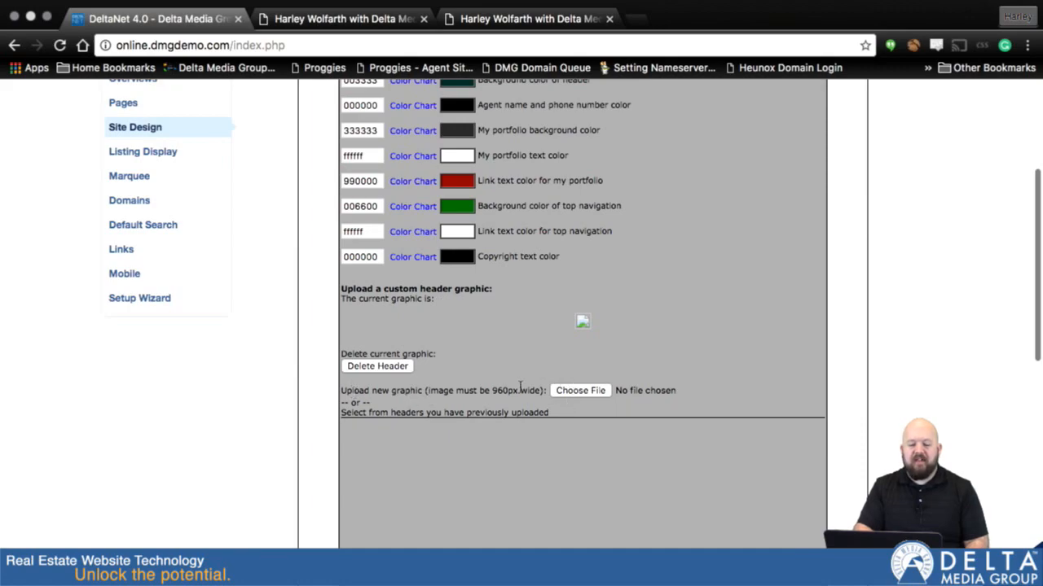
pyautogui.click(580, 390)
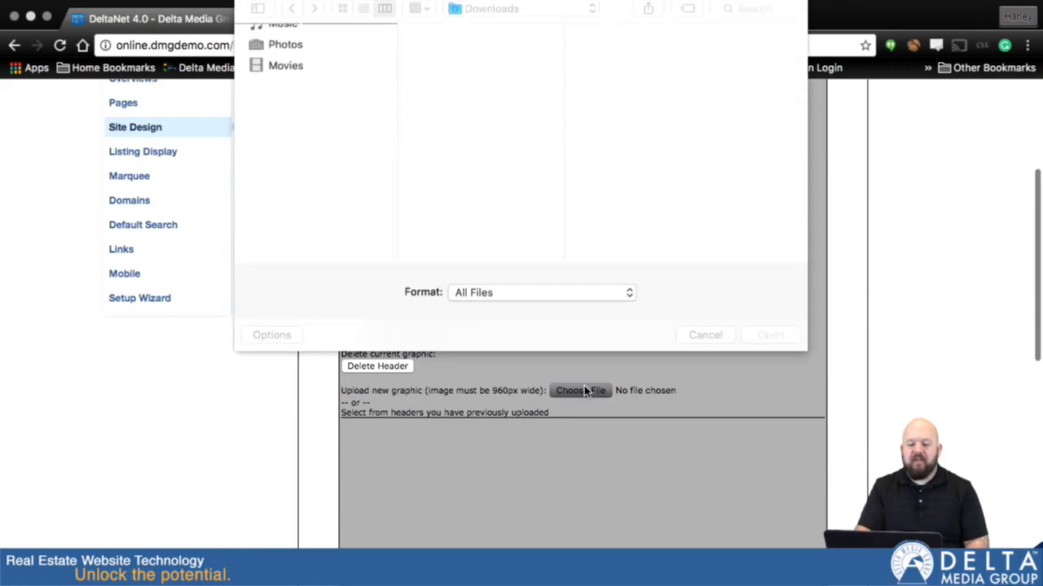
pyautogui.click(277, 104)
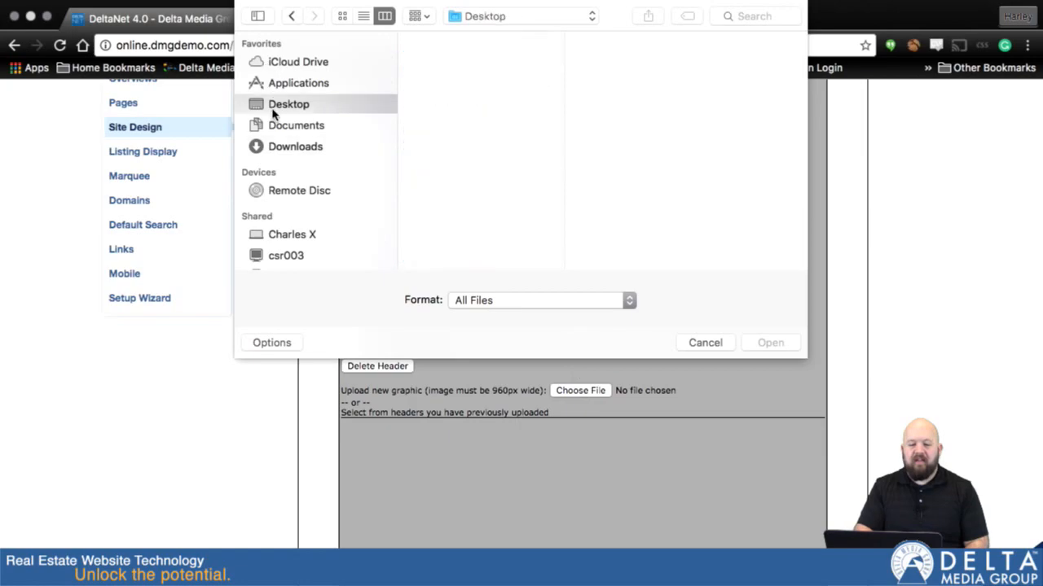
pyautogui.click(444, 70)
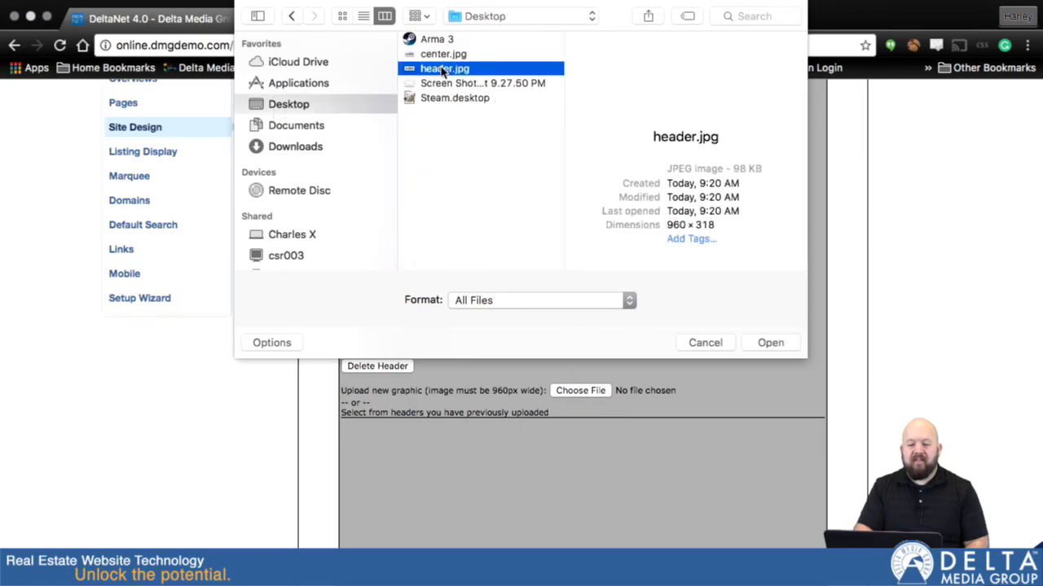
pyautogui.click(770, 343)
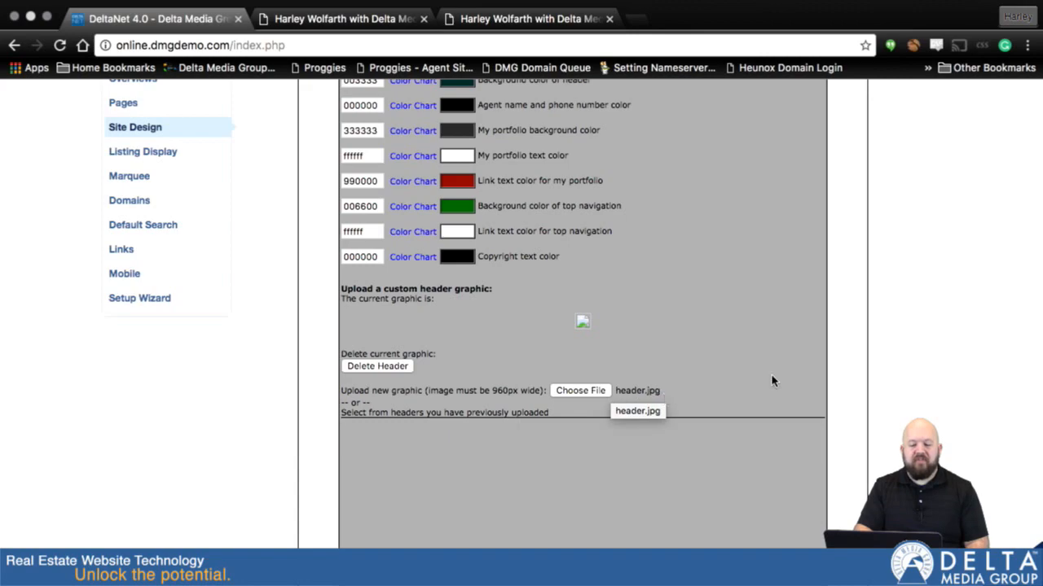
# Examine the custom background graphic and center graphic options, and view the center image on the live agent website.
pyautogui.scroll(-5, 859, 403)
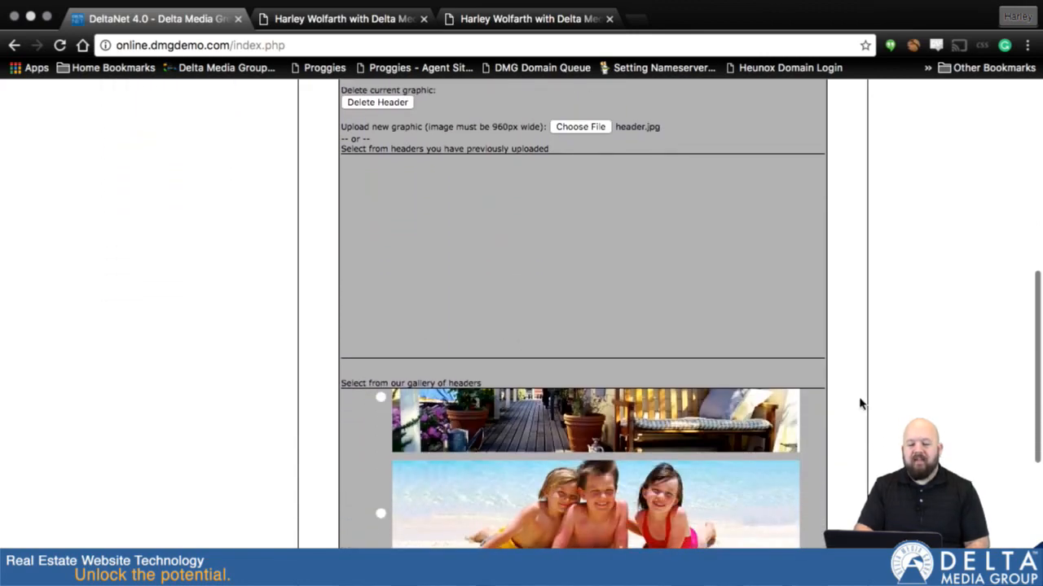
pyautogui.scroll(2, 859, 403)
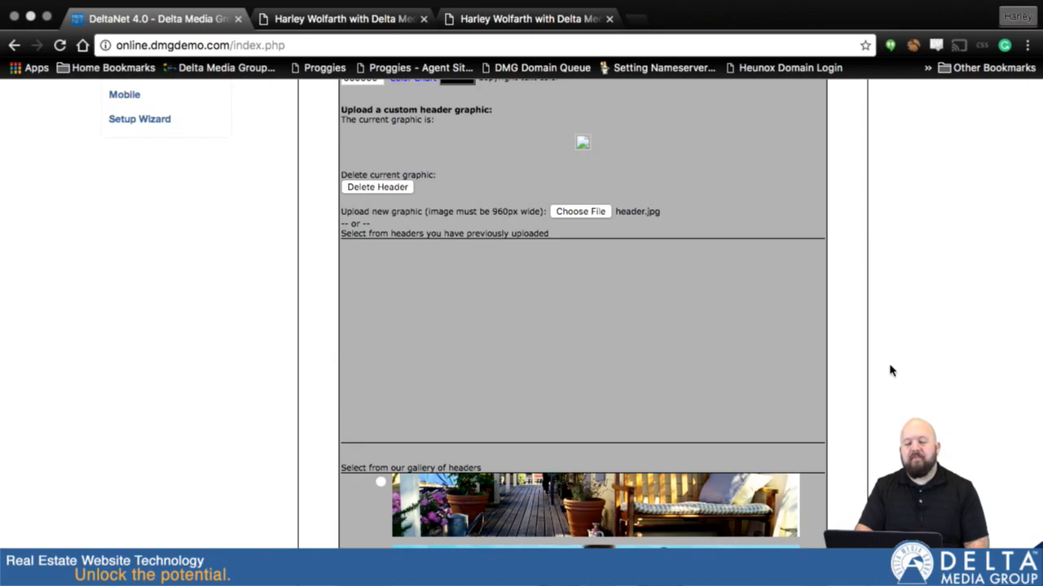
pyautogui.scroll(-10, 890, 371)
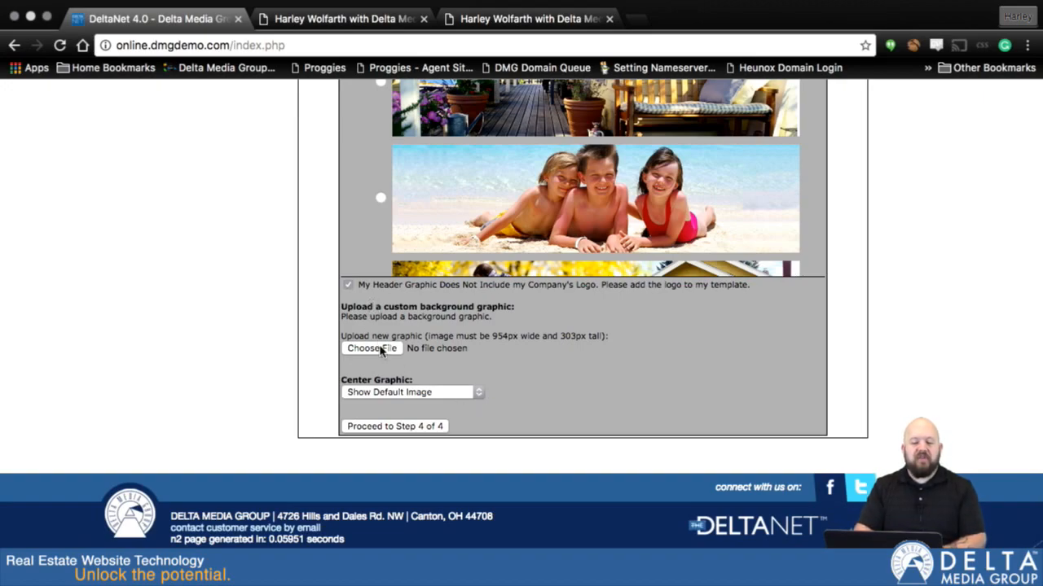
pyautogui.click(306, 20)
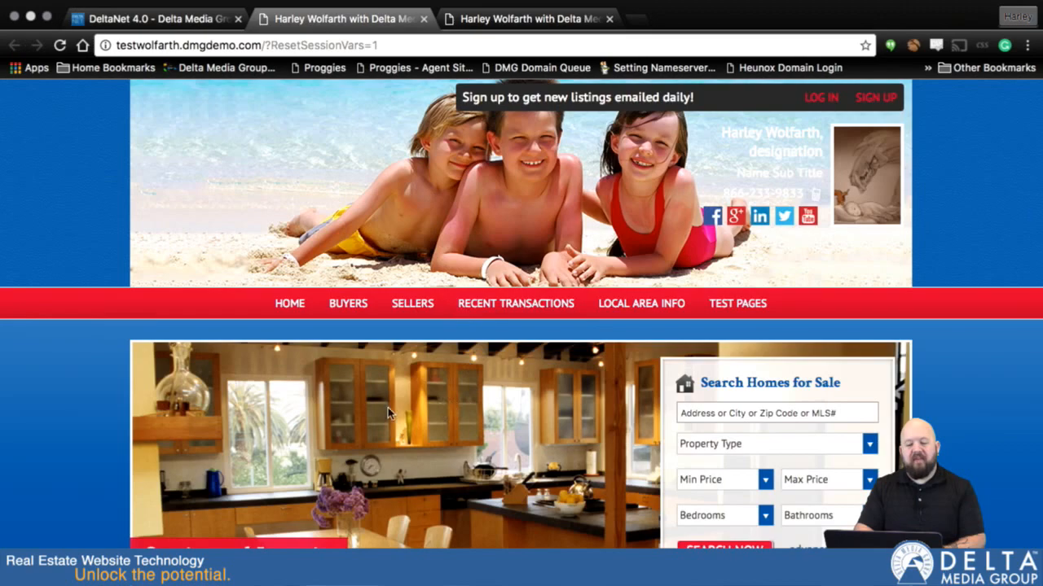
# Compare the center image on the two open previews of the agent website and return to the DeltaNet design form.
pyautogui.scroll(-2, 484, 423)
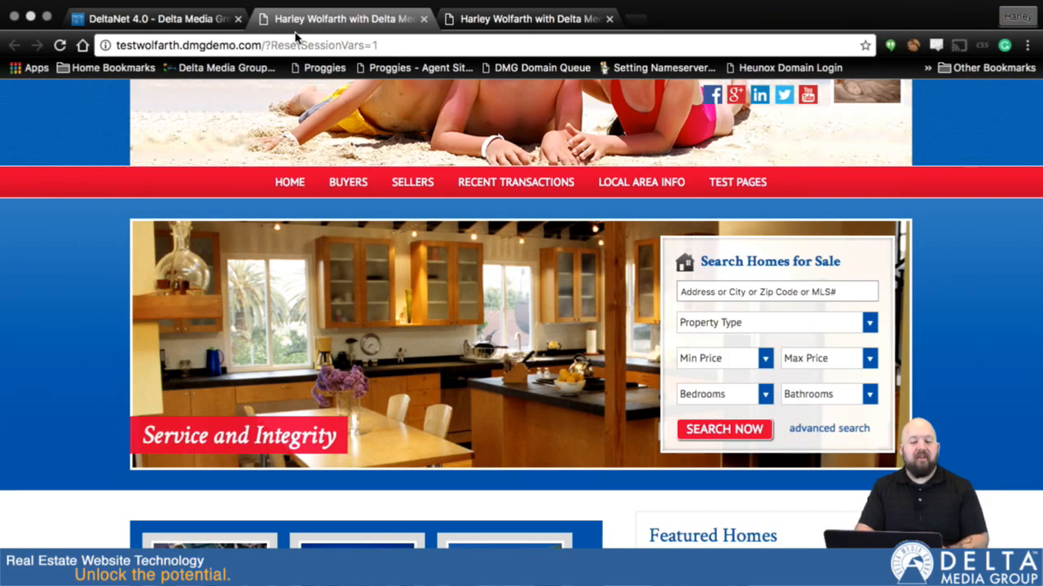
pyautogui.click(446, 24)
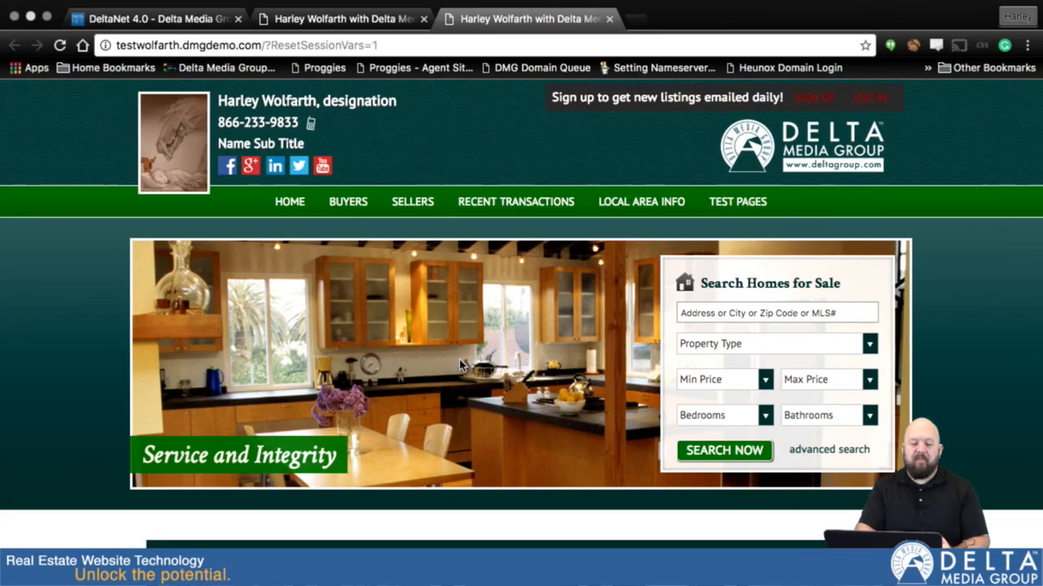
pyautogui.click(139, 18)
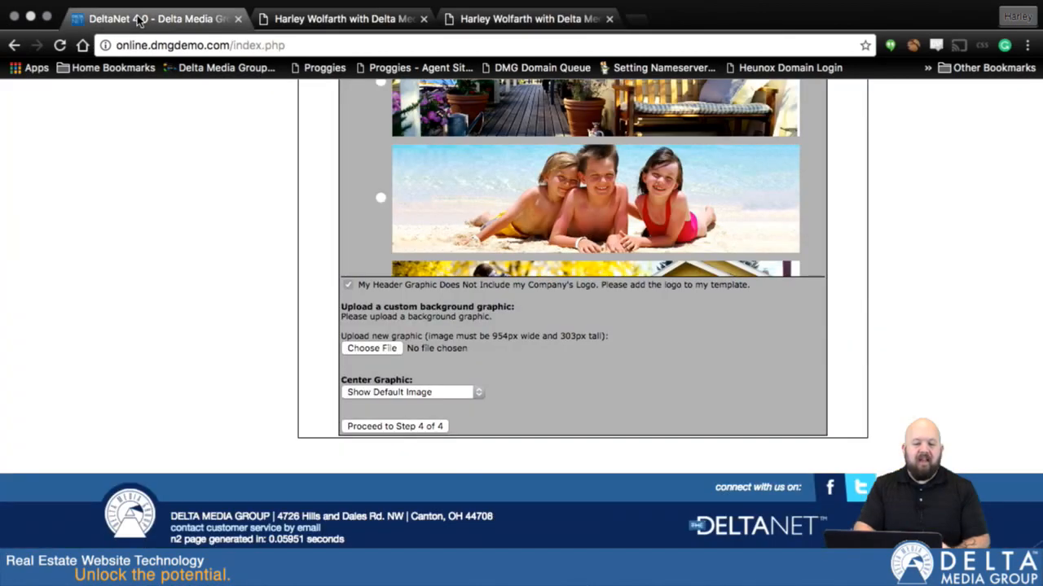
# Set the center graphic to Show Featured Home Image and finish the website setup with the standard single-agent home page.
pyautogui.click(477, 393)
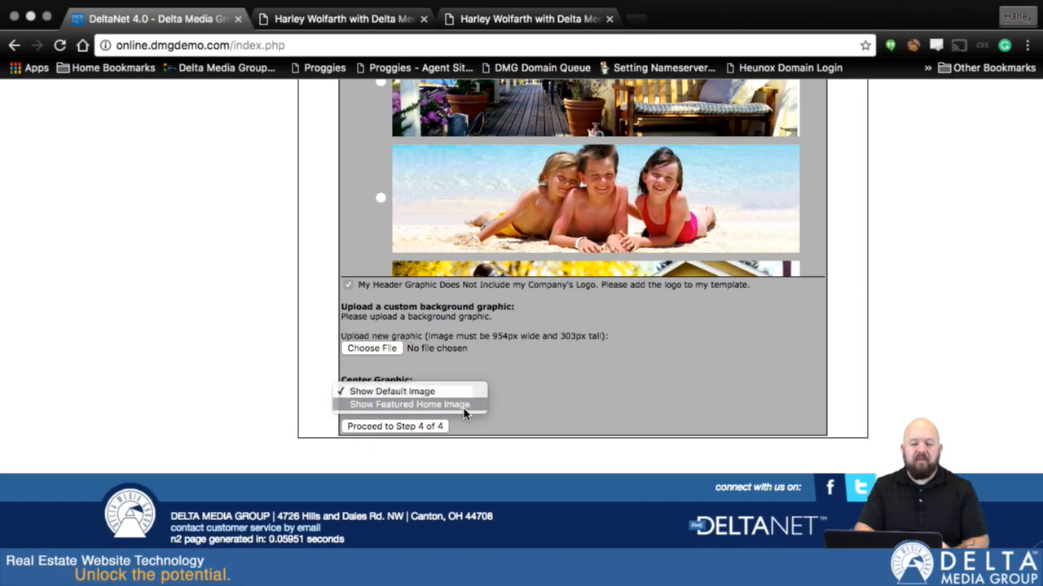
pyautogui.click(466, 404)
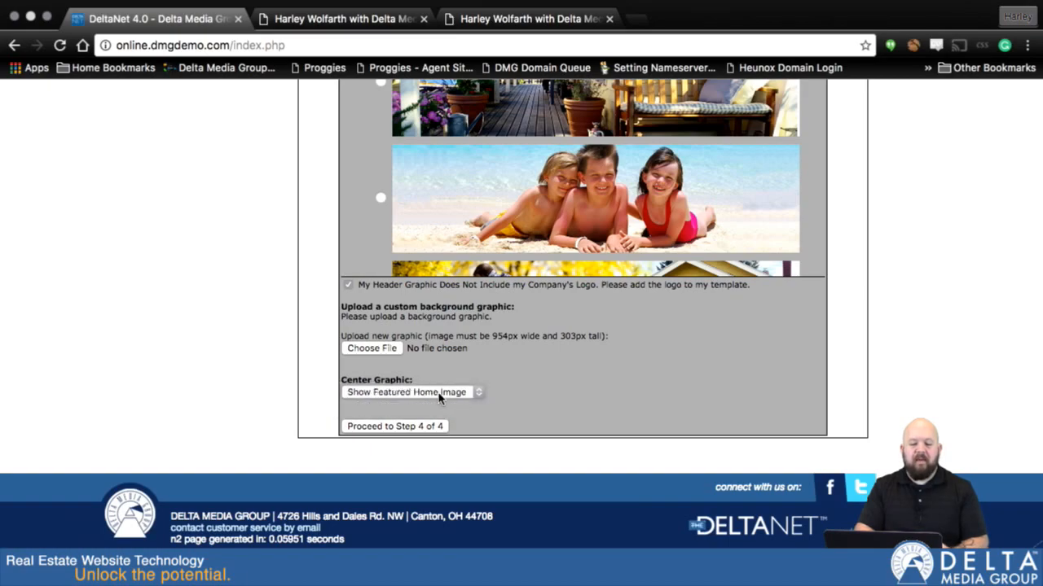
pyautogui.click(407, 428)
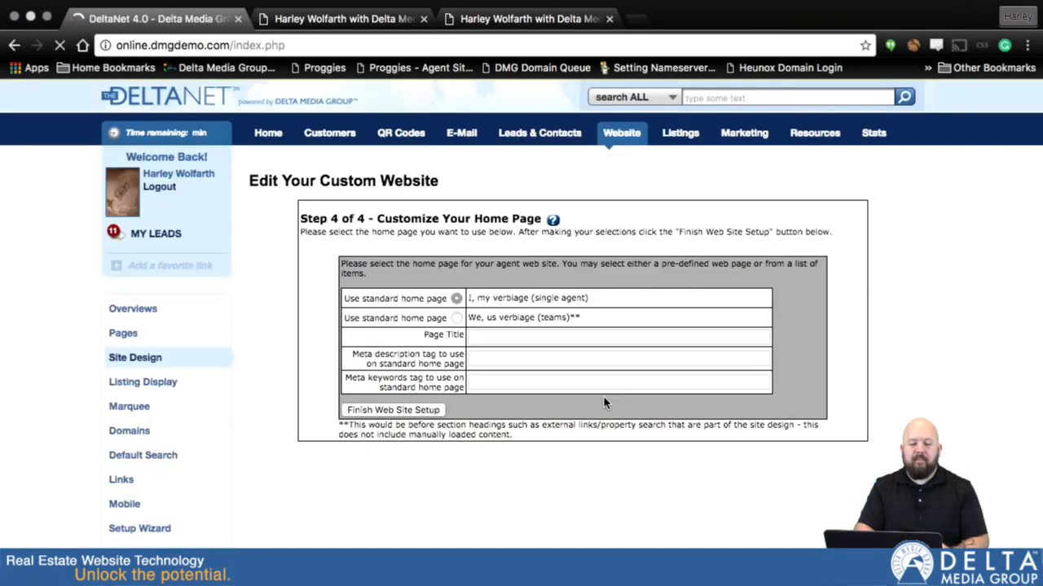
pyautogui.click(433, 410)
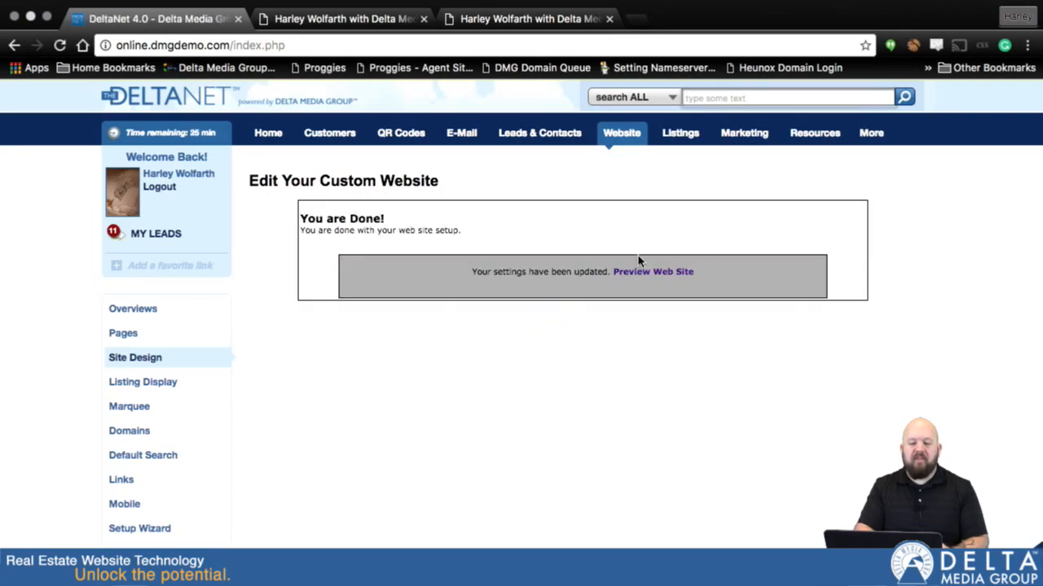
# Preview the updated website and examine its header, the Test Pages submenu and the featured home images in the center.
pyautogui.click(655, 274)
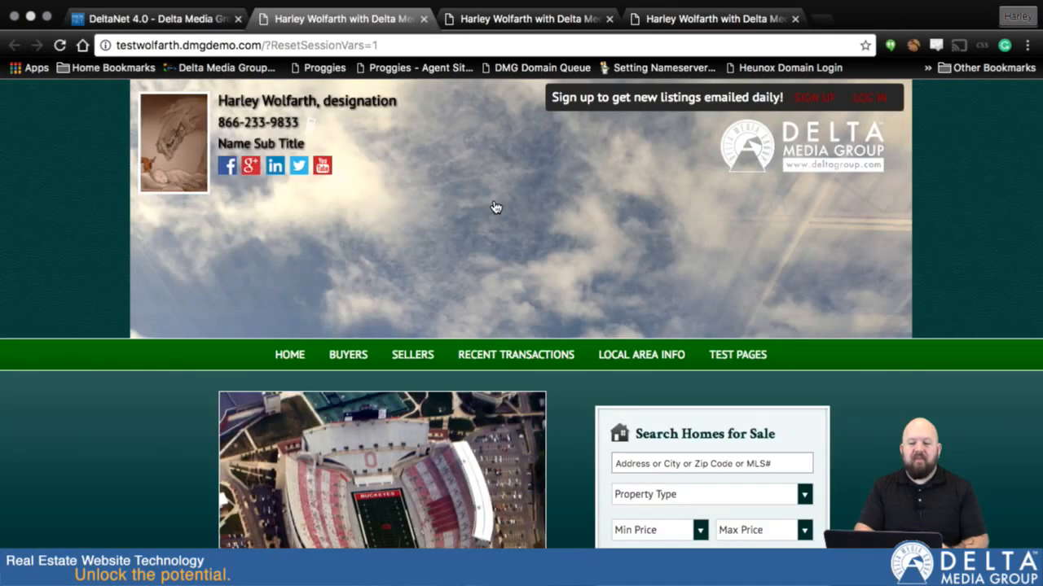
pyautogui.moveTo(741, 354)
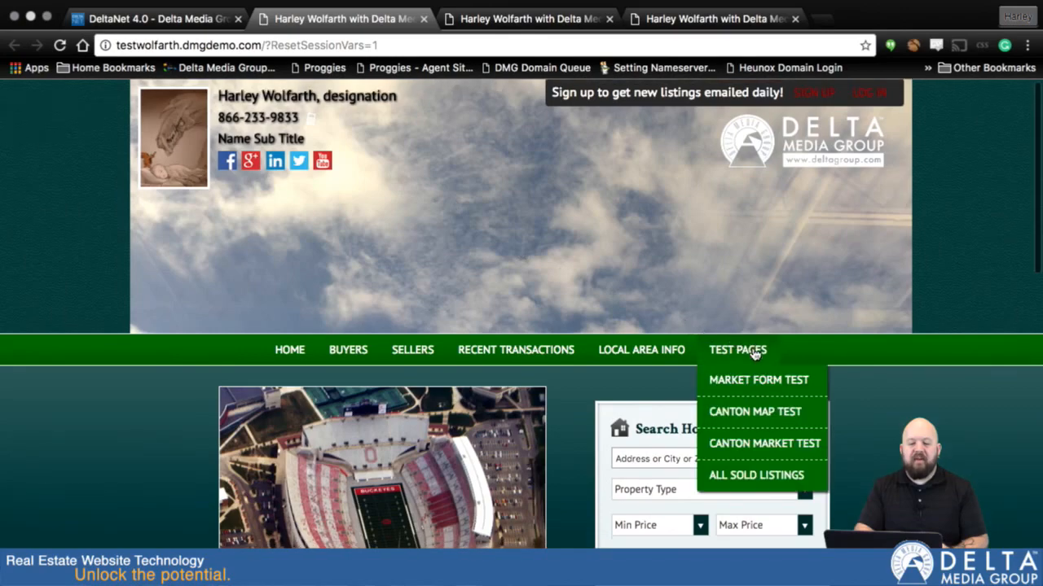
pyautogui.scroll(-2, 754, 355)
pyautogui.scroll(-5, 754, 355)
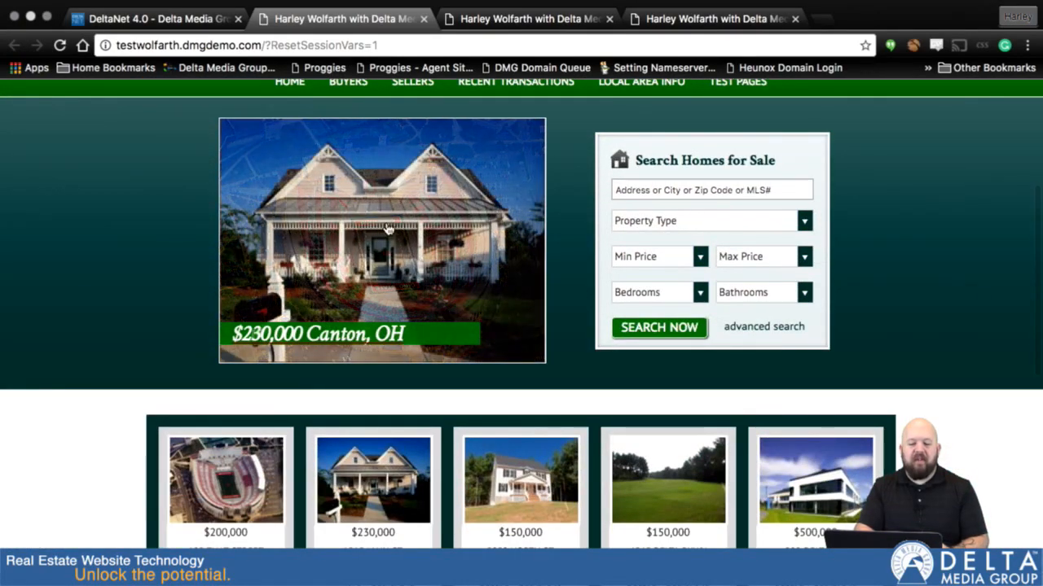
# Reopen the site design in DeltaNet for active template 2417 and proceed past the navigation links to the width and colors step.
pyautogui.click(144, 23)
pyautogui.moveTo(642, 145)
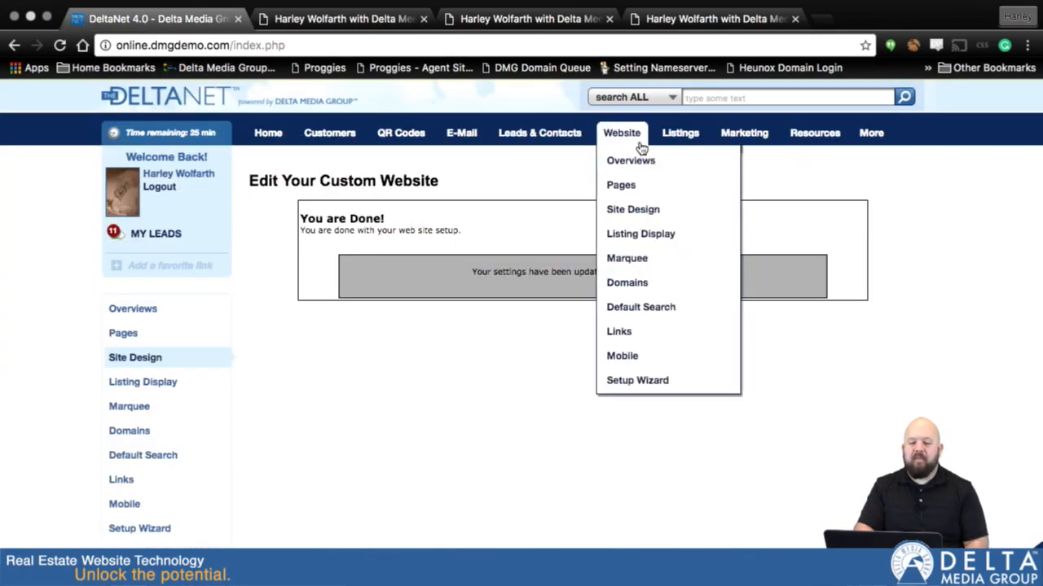
pyautogui.click(639, 210)
pyautogui.scroll(-10, 643, 354)
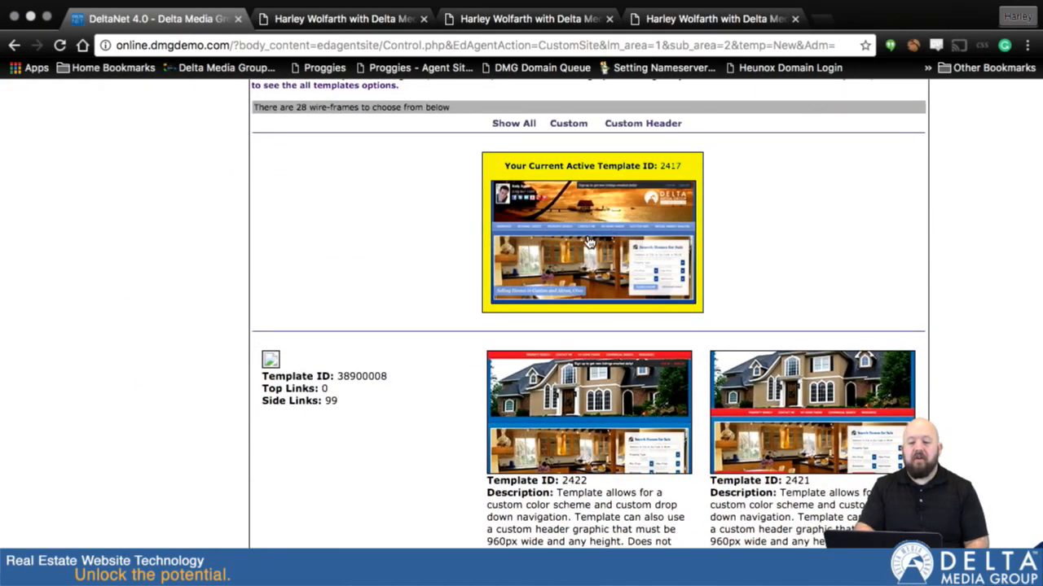
pyautogui.click(588, 241)
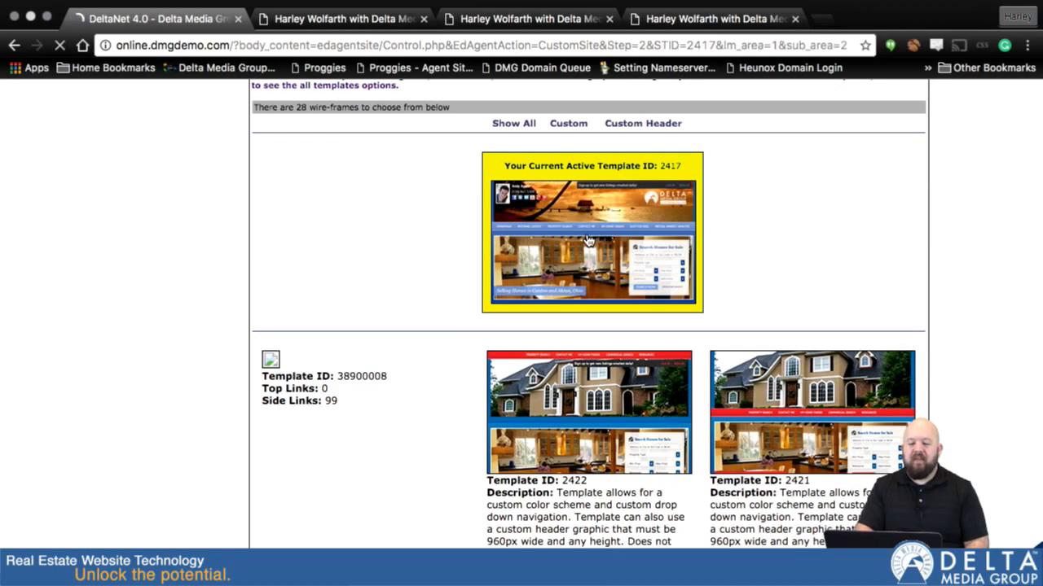
pyautogui.scroll(-4, 705, 432)
pyautogui.scroll(-2, 706, 432)
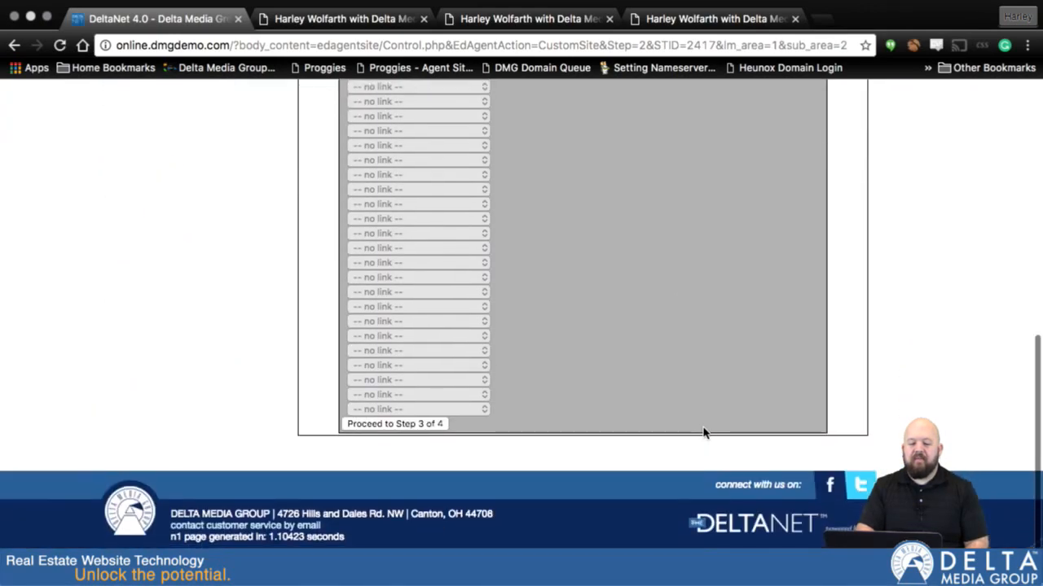
pyautogui.click(405, 428)
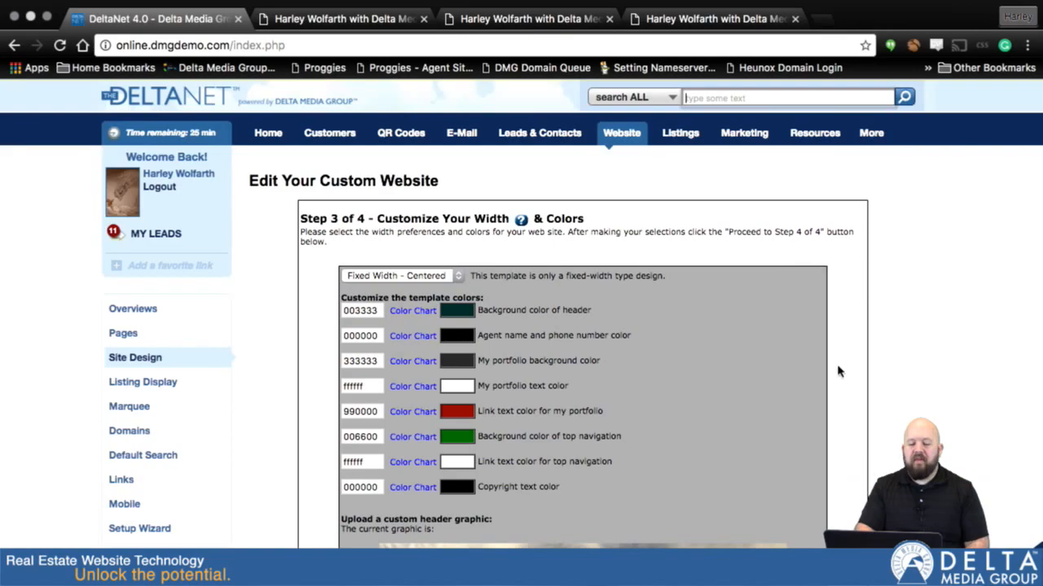
# Set the center graphic to Show Default Image.
pyautogui.scroll(-10, 838, 367)
pyautogui.scroll(-5, 838, 372)
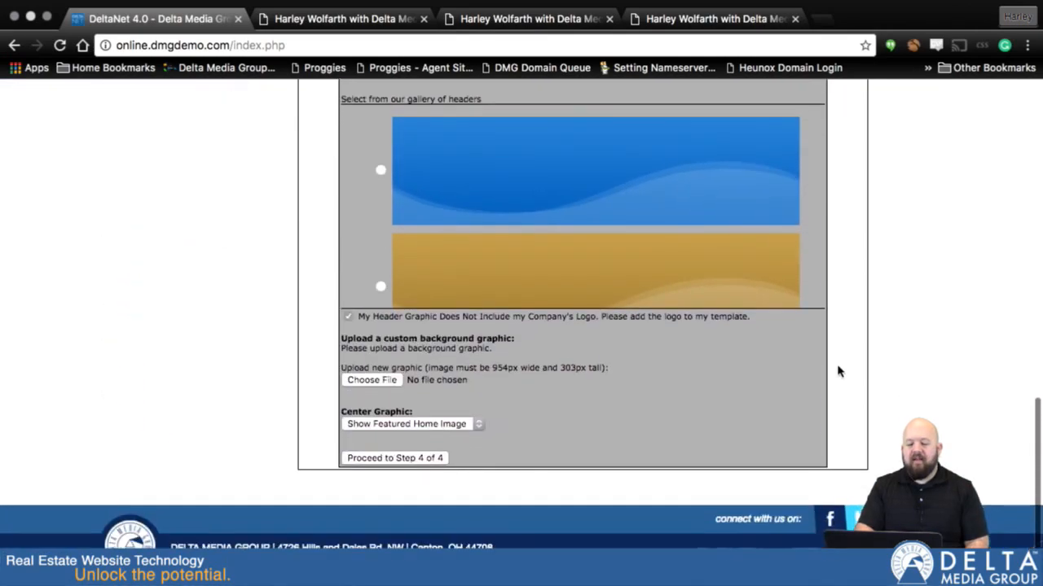
pyautogui.click(457, 429)
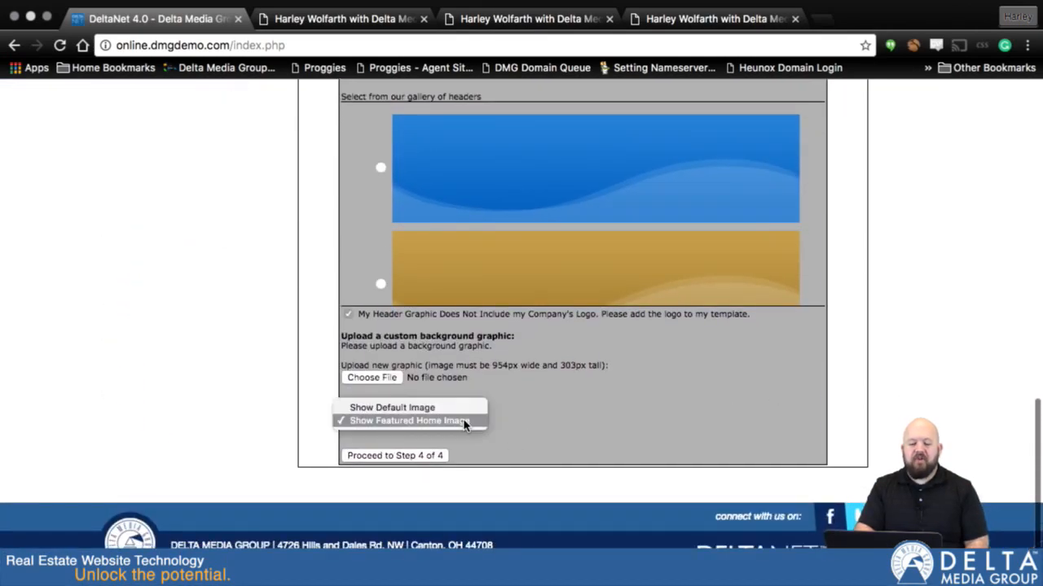
pyautogui.click(461, 411)
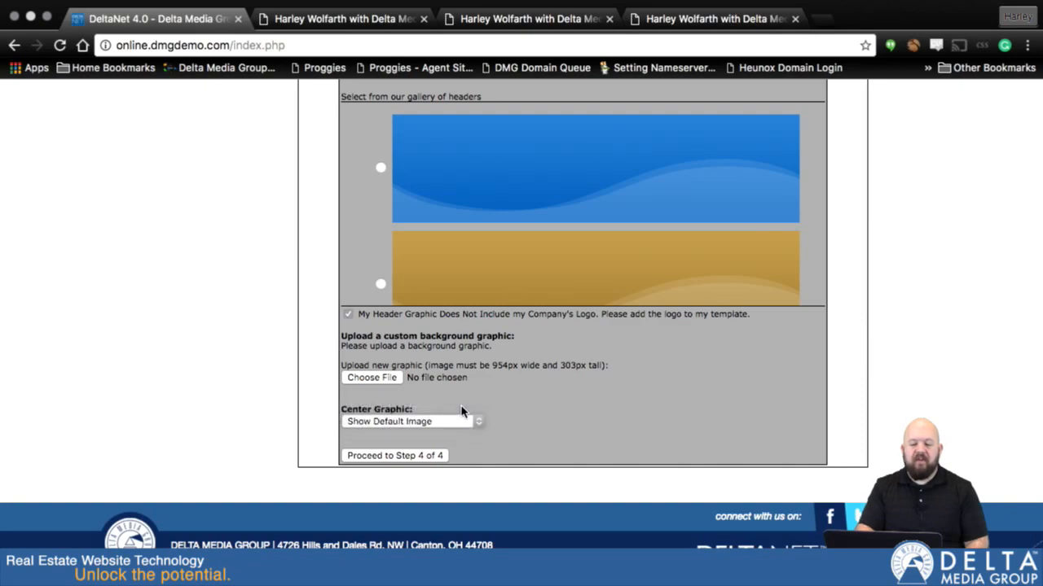
# Choose center.jpg from the Desktop as the custom background graphic and proceed to step 4 of 4.
pyautogui.click(368, 380)
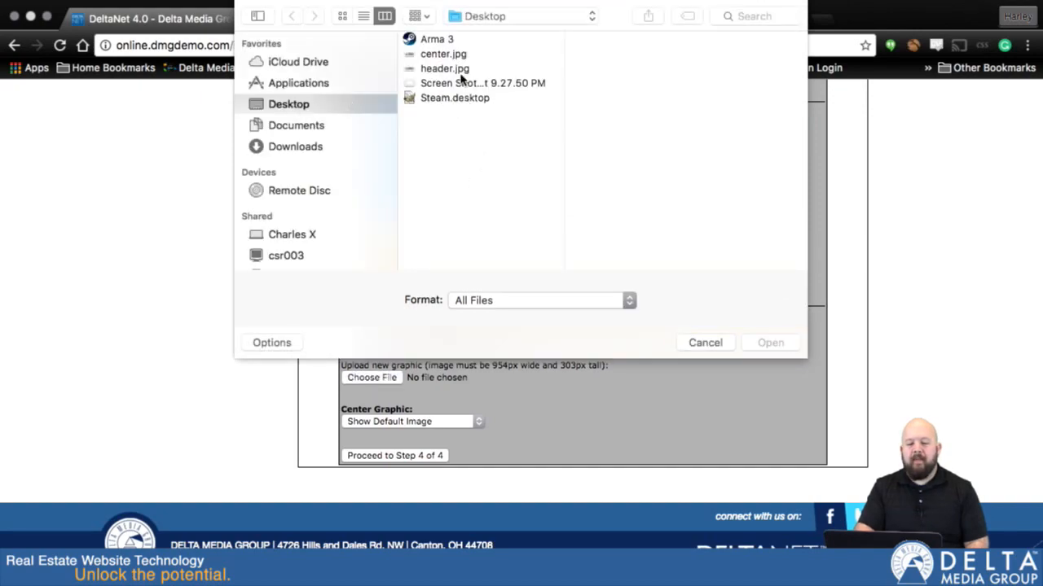
pyautogui.click(435, 54)
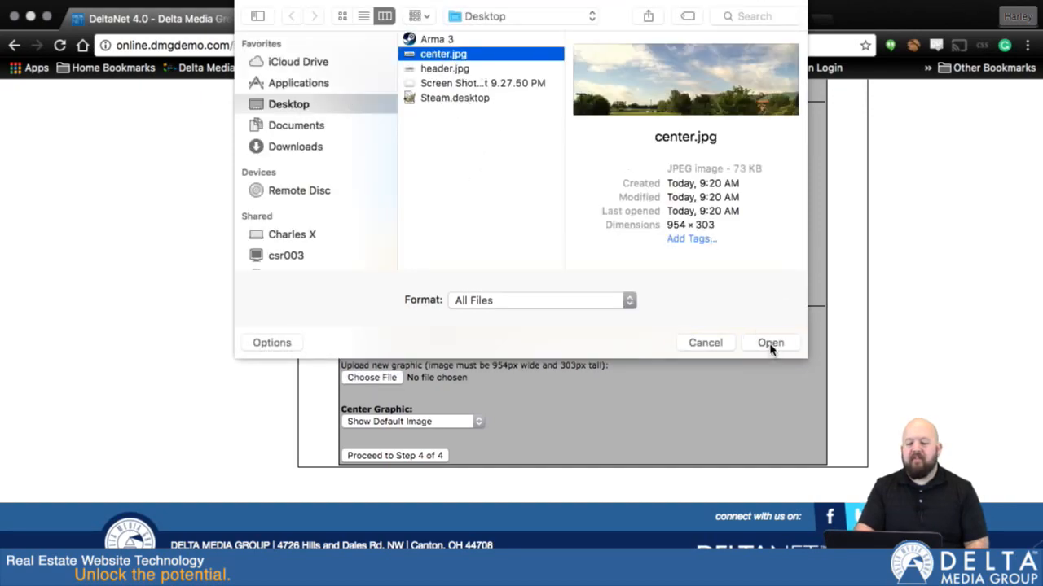
pyautogui.click(769, 344)
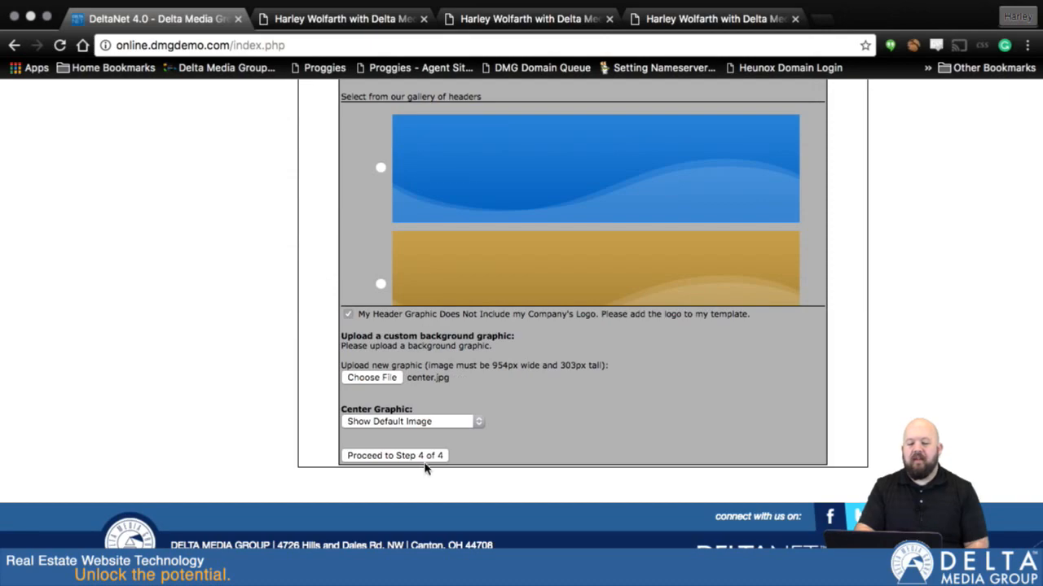
pyautogui.click(398, 456)
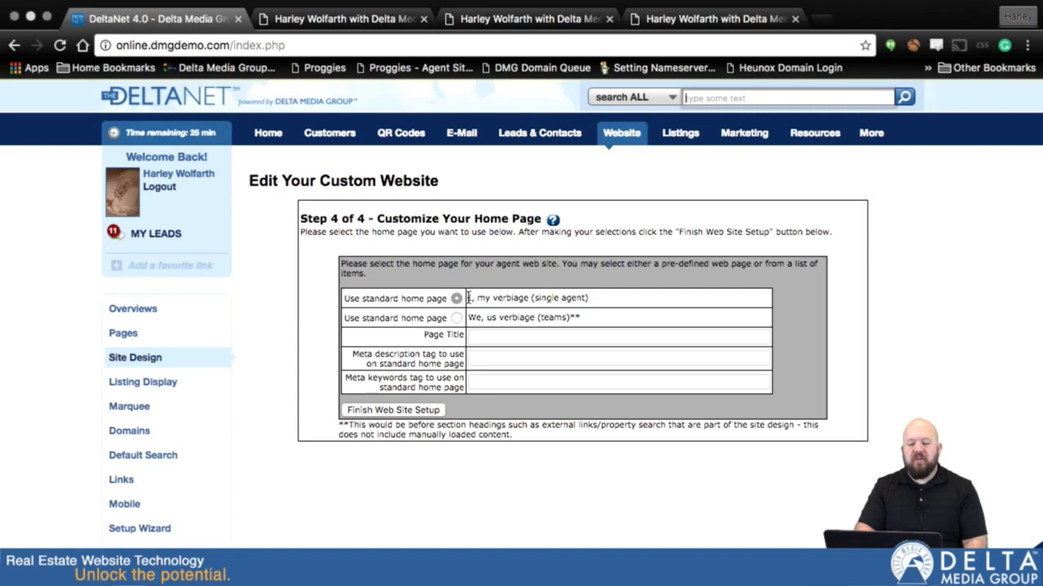
# Examine the single-agent and team verbiage options and the page title and meta description fields of the home page setup.
pyautogui.moveTo(469, 297); pyautogui.dragTo(533, 295)
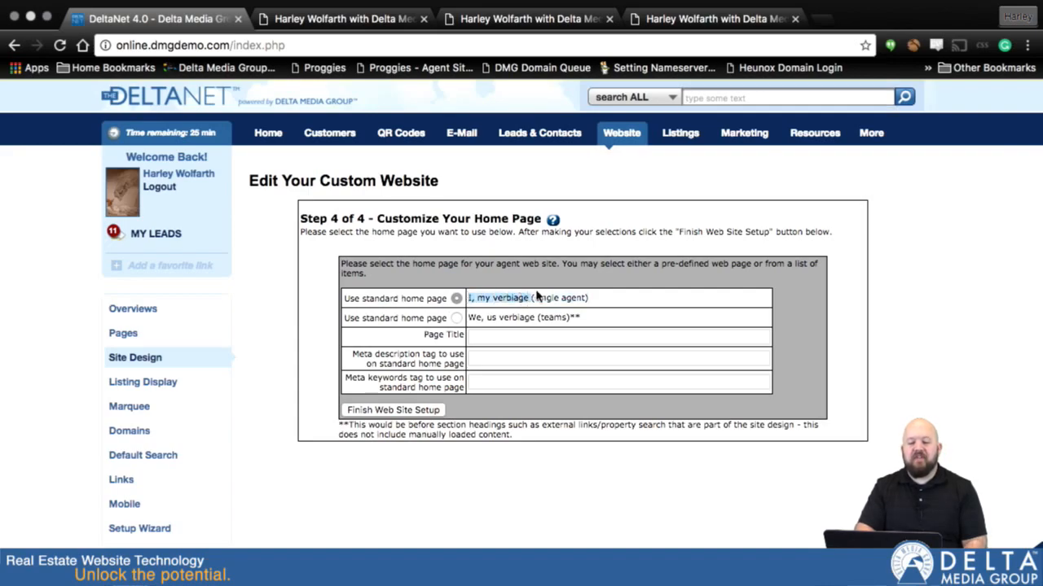
pyautogui.click(512, 293)
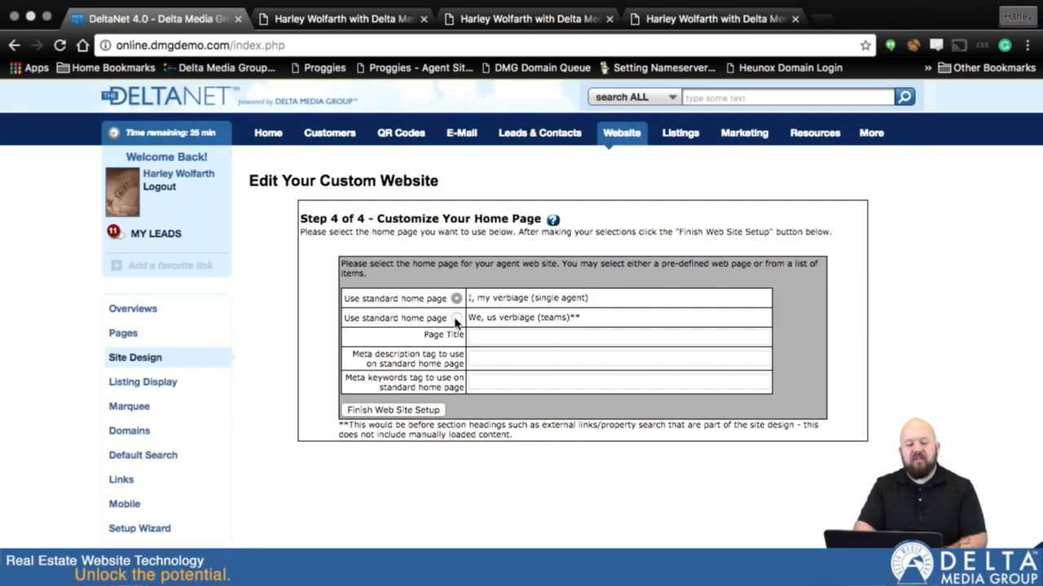
pyautogui.click(474, 339)
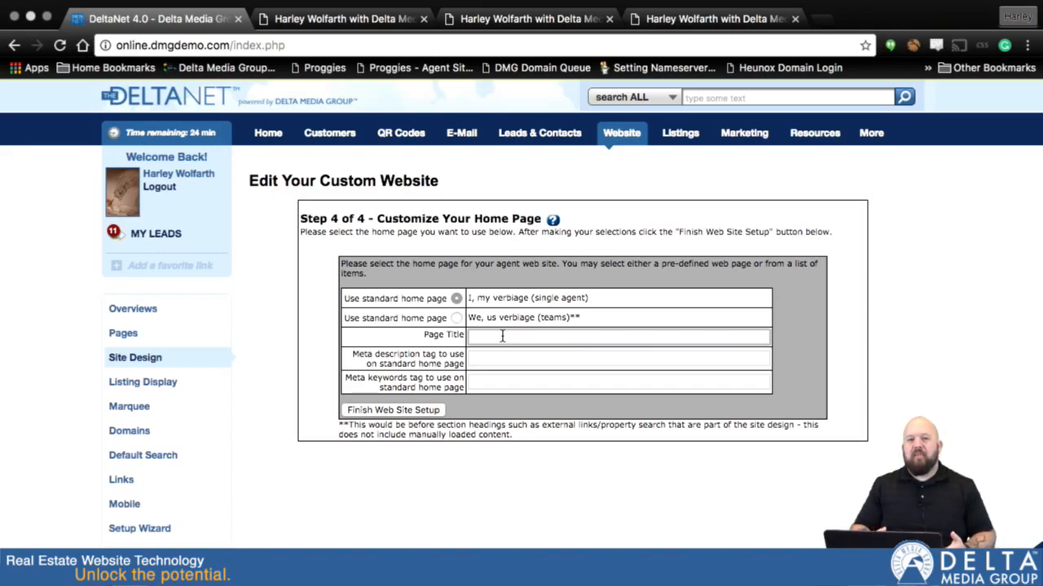
pyautogui.click(493, 358)
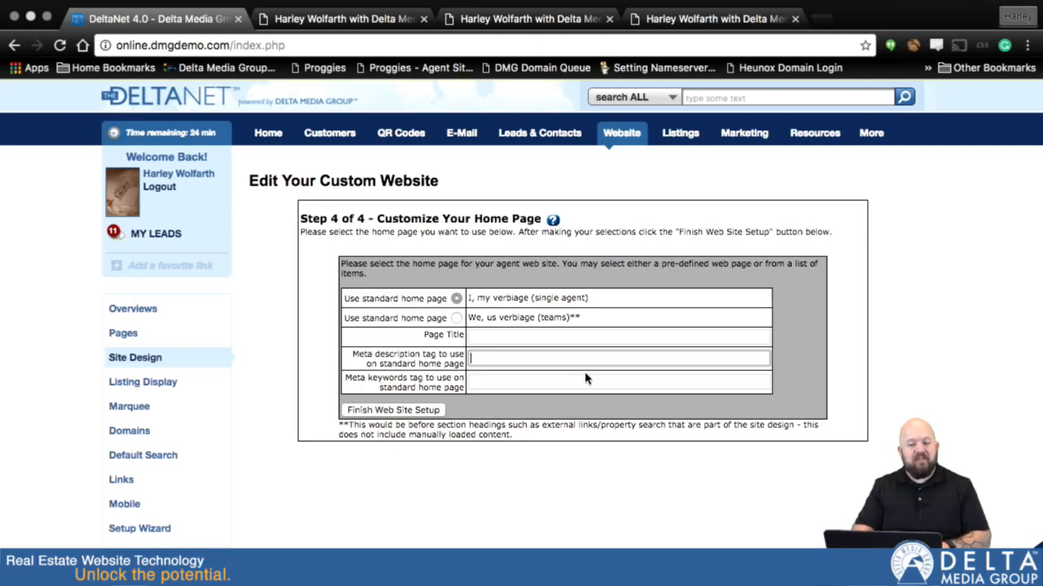
# Search Google for "real estate" in place of the newest website preview.
pyautogui.click(712, 19)
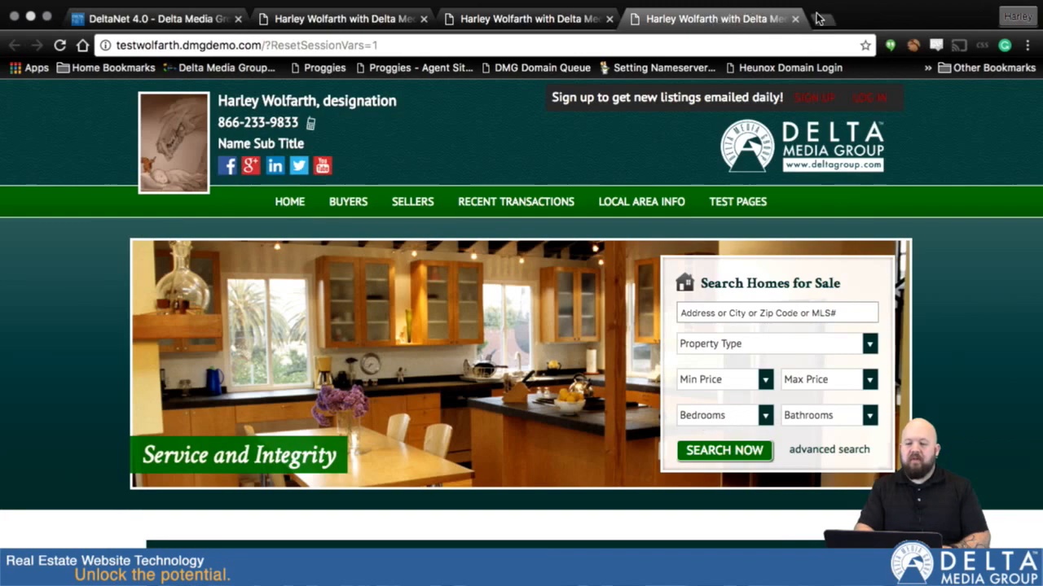
pyautogui.click(746, 43)
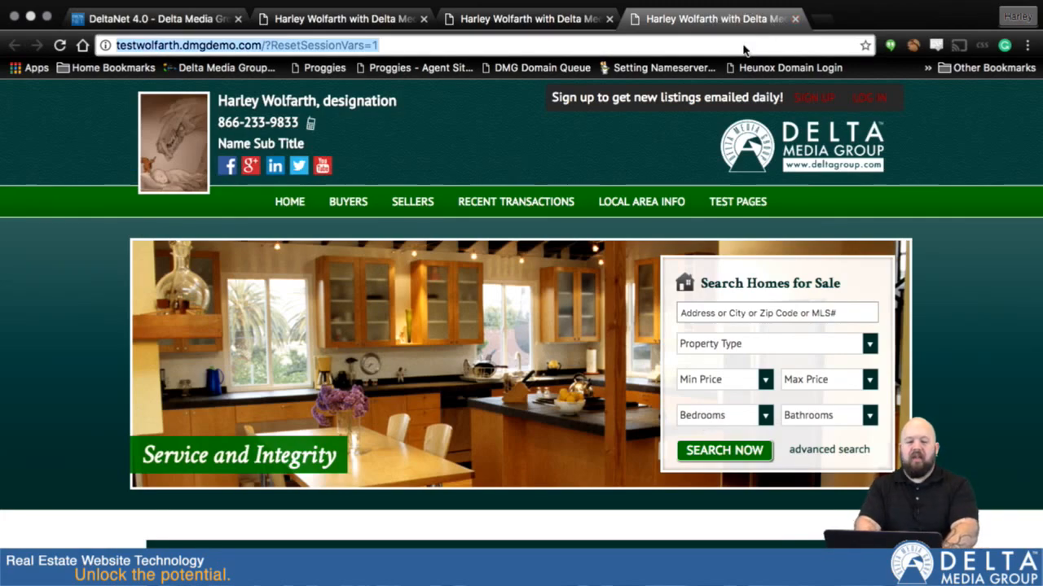
pyautogui.write('real estate')
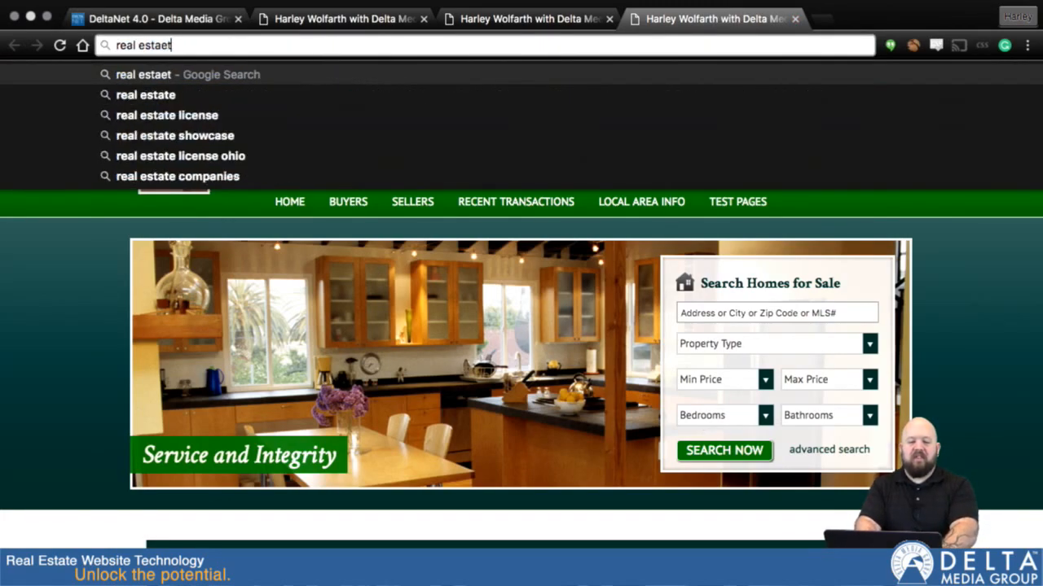
pyautogui.press('Return')
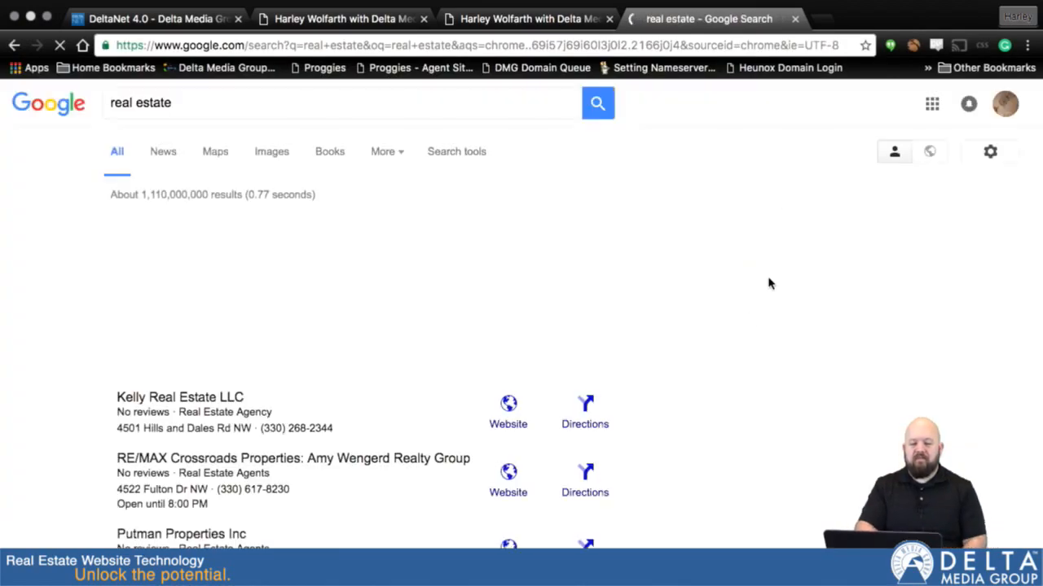
# Examine the page title and meta description shown for the realtor.com search result.
pyautogui.scroll(-8, 729, 285)
pyautogui.scroll(1, 728, 285)
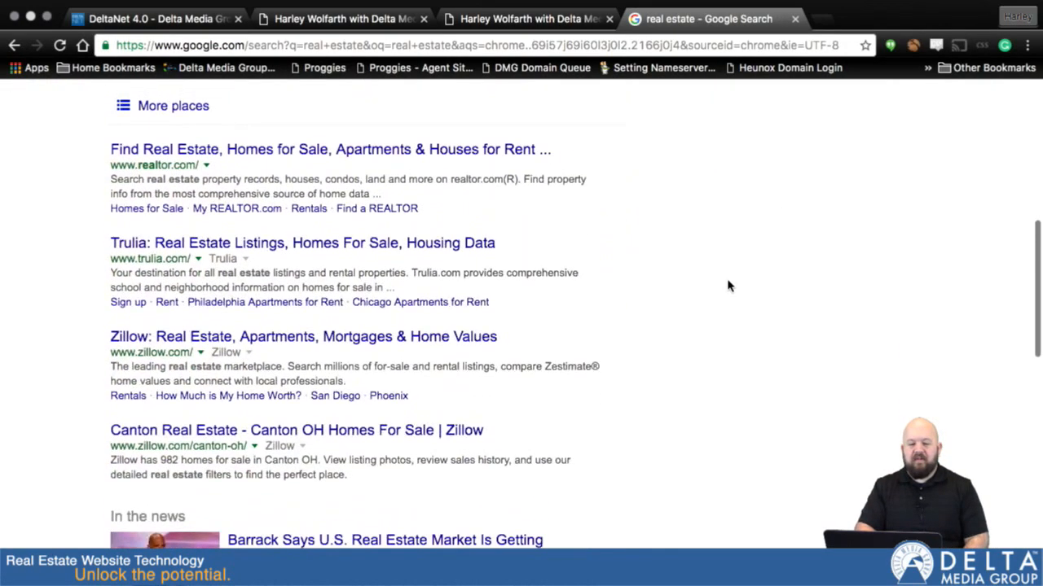
pyautogui.moveTo(103, 153); pyautogui.dragTo(543, 151)
pyautogui.moveTo(106, 181); pyautogui.dragTo(396, 195)
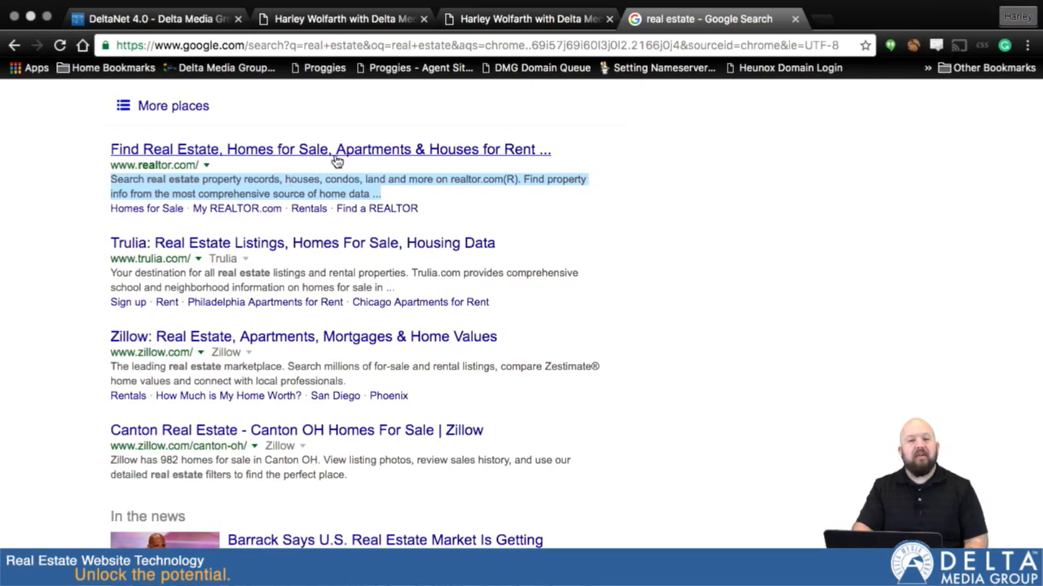
# Return to the home page setup in DeltaNet and examine the meta keywords field for the standard home page.
pyautogui.click(512, 23)
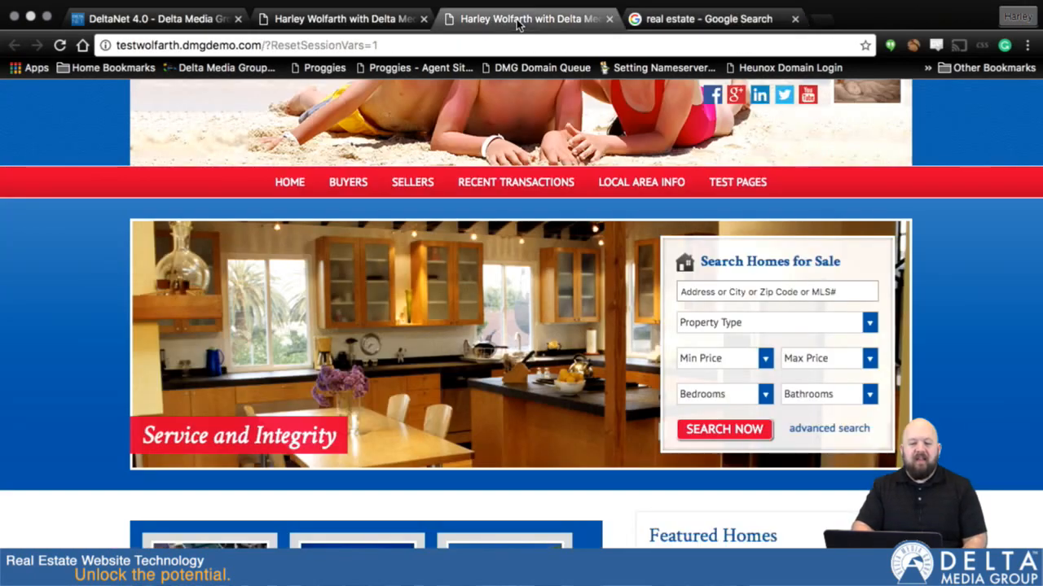
pyautogui.click(338, 19)
pyautogui.click(210, 17)
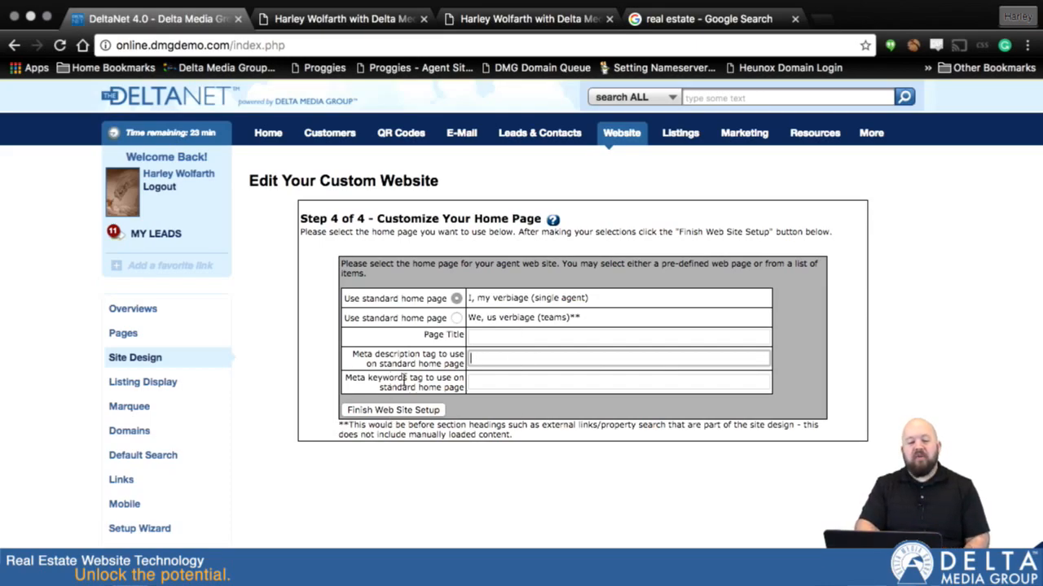
pyautogui.click(497, 380)
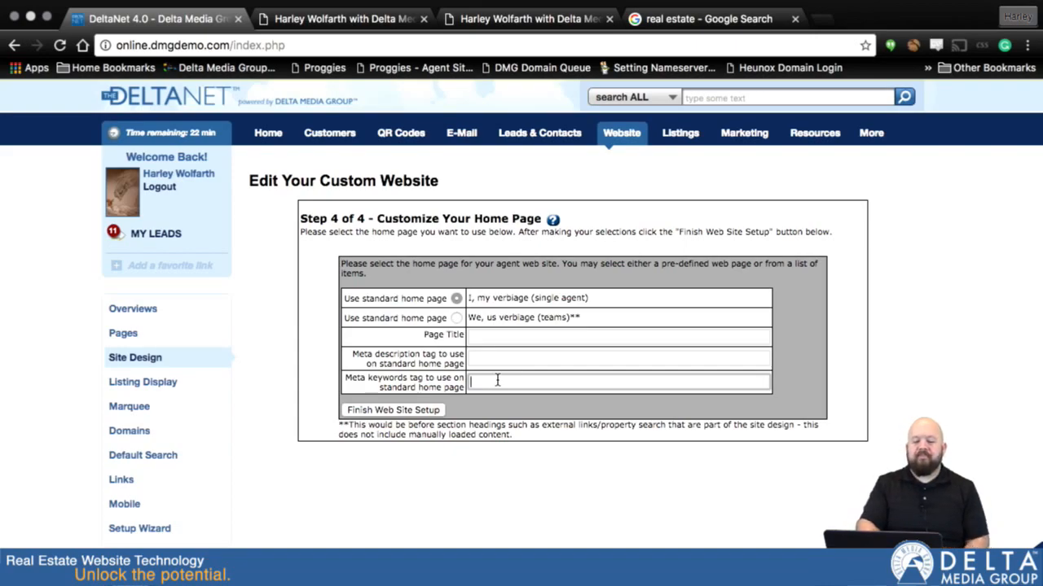
# Finish the website setup with the single-agent standard home page and open the website preview.
pyautogui.click(389, 411)
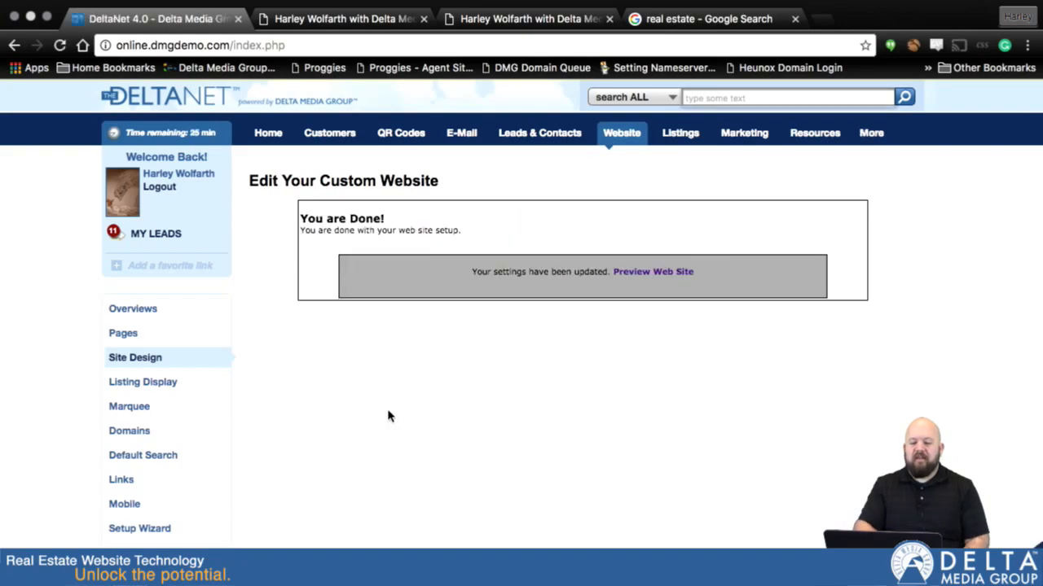
pyautogui.click(643, 275)
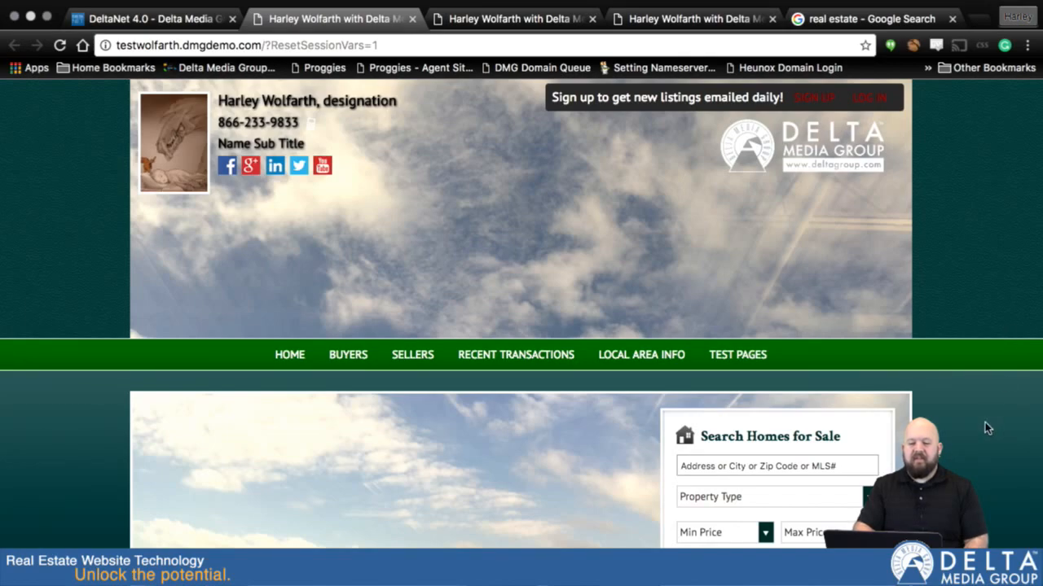
# Examine the previewed home page from the header graphic and agent designation down to the slogan, featured homes and bullet list.
pyautogui.scroll(-1, 986, 424)
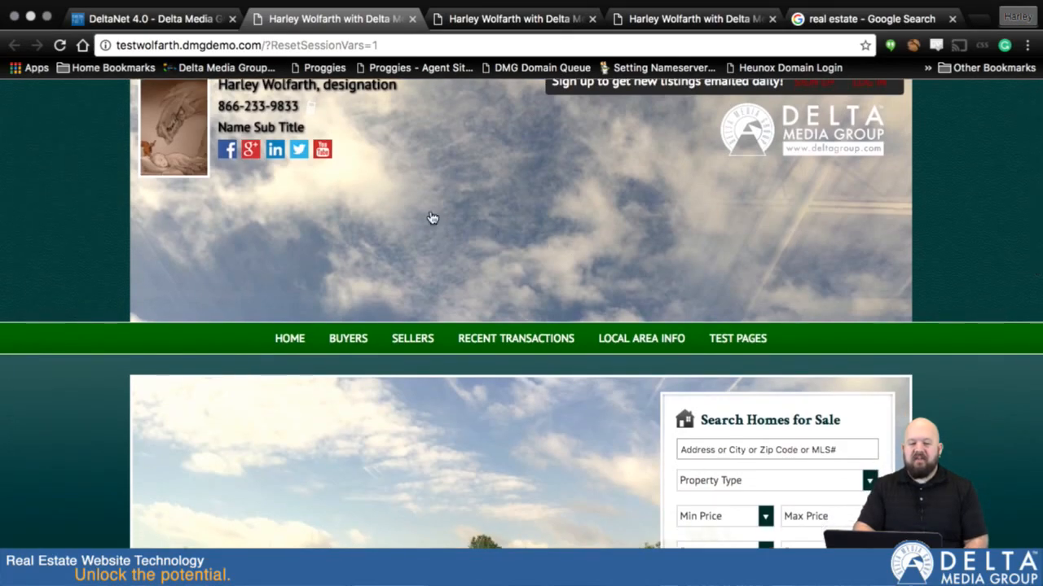
pyautogui.scroll(1, 440, 129)
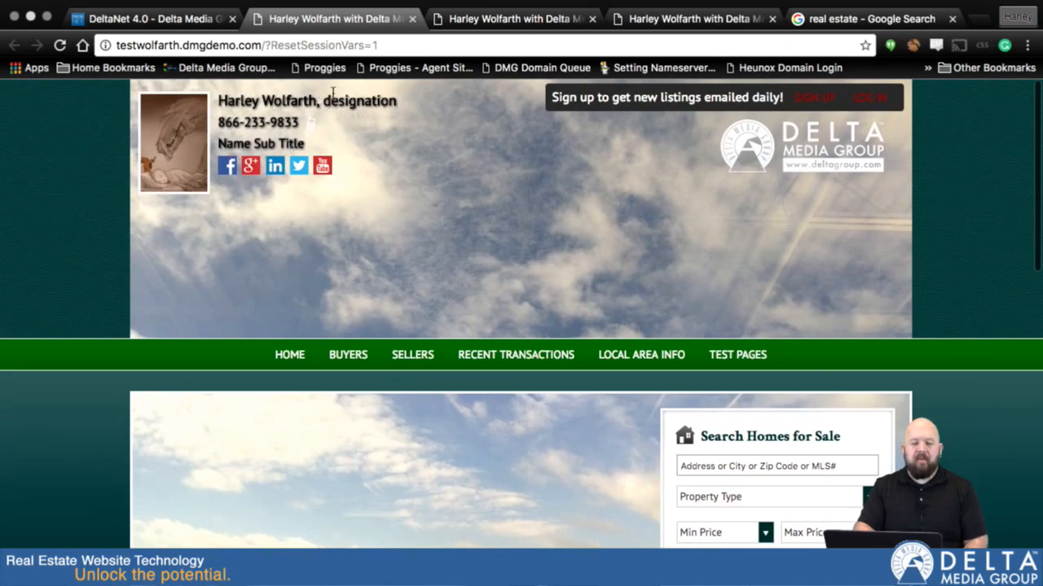
pyautogui.moveTo(324, 100); pyautogui.dragTo(396, 100)
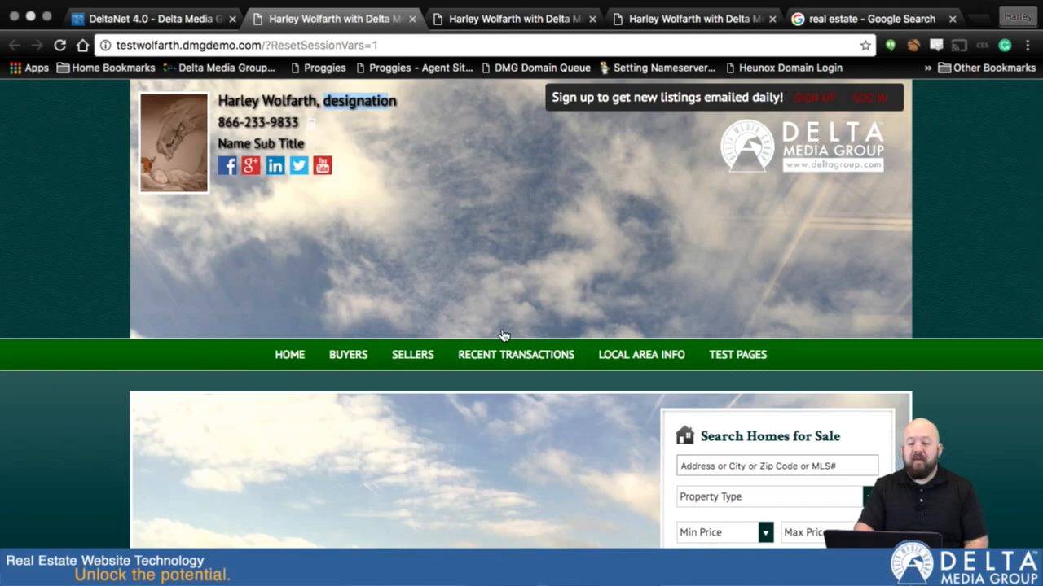
pyautogui.scroll(-5, 502, 329)
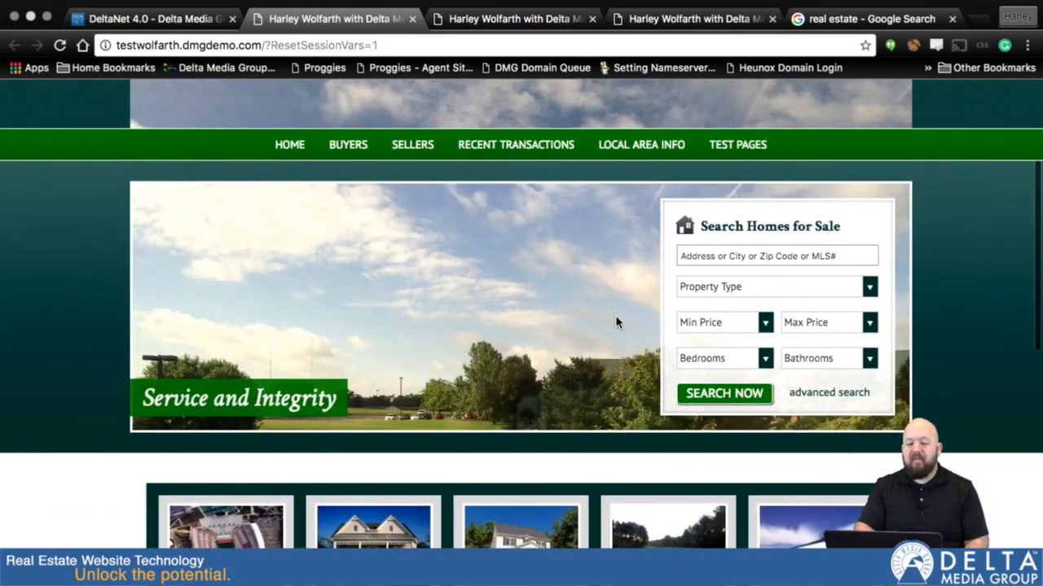
pyautogui.scroll(5, 606, 287)
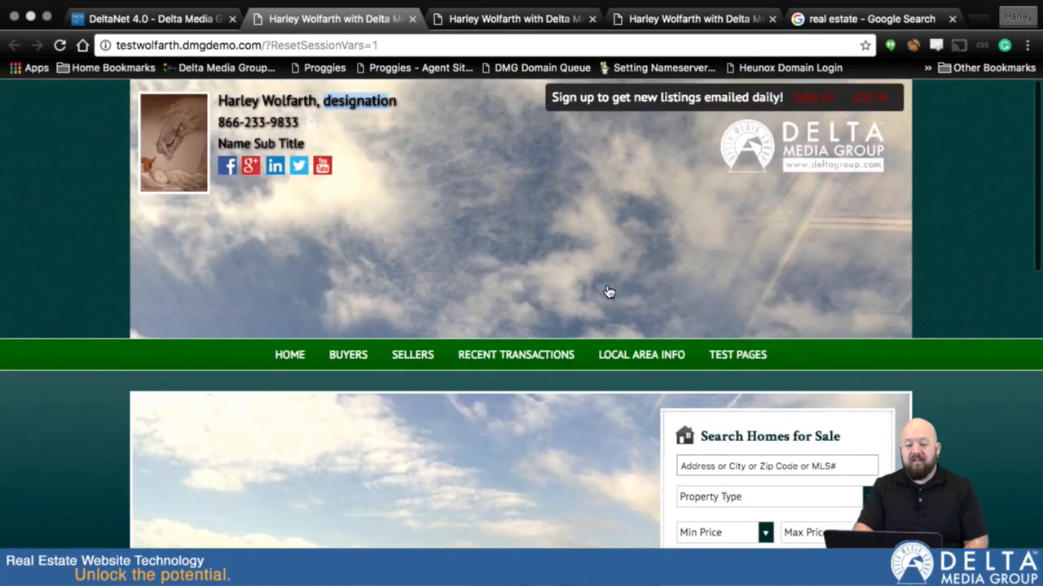
pyautogui.scroll(-3, 607, 290)
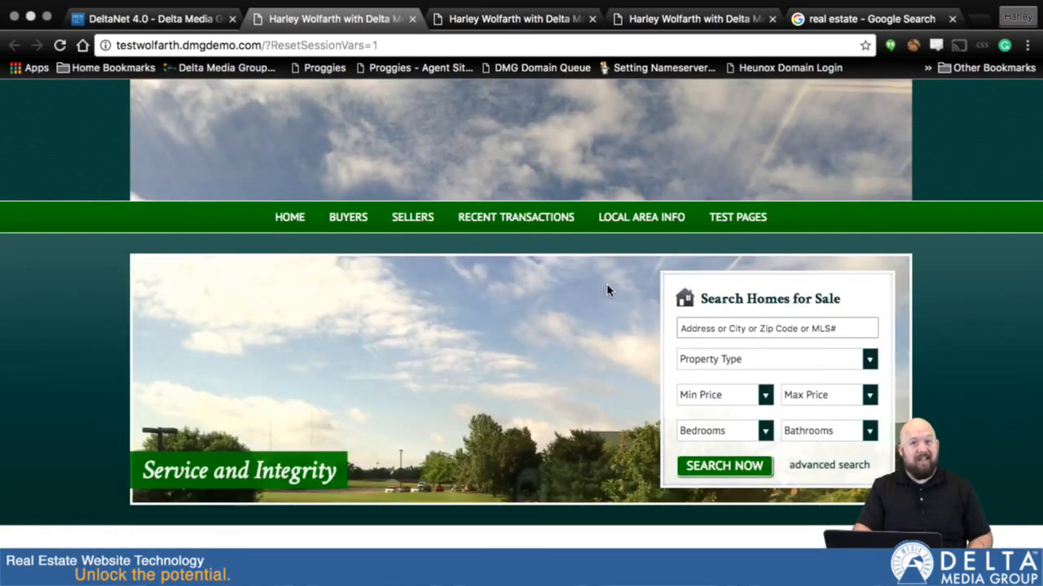
pyautogui.scroll(-4, 607, 291)
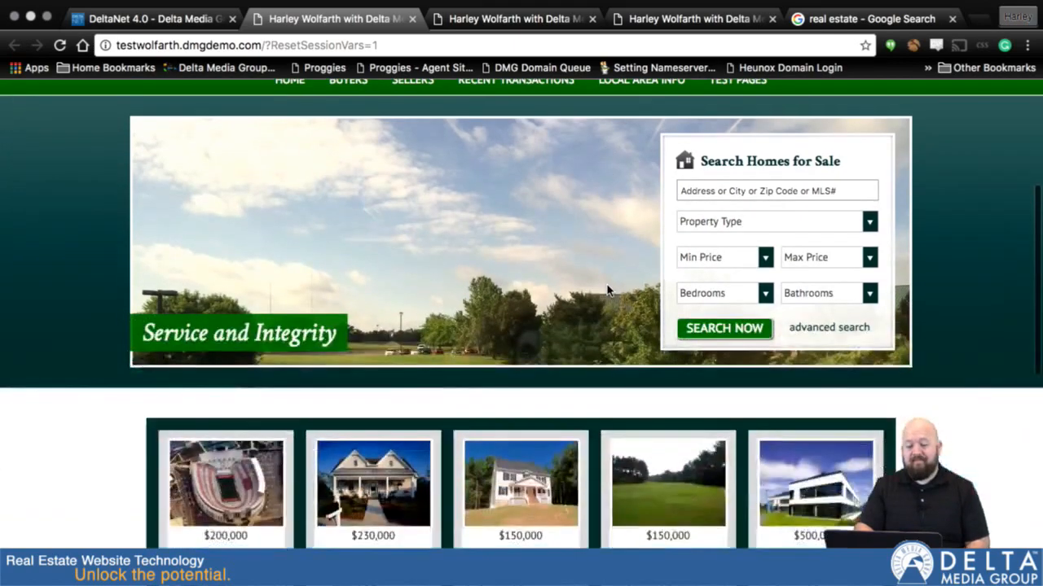
pyautogui.scroll(-6, 589, 324)
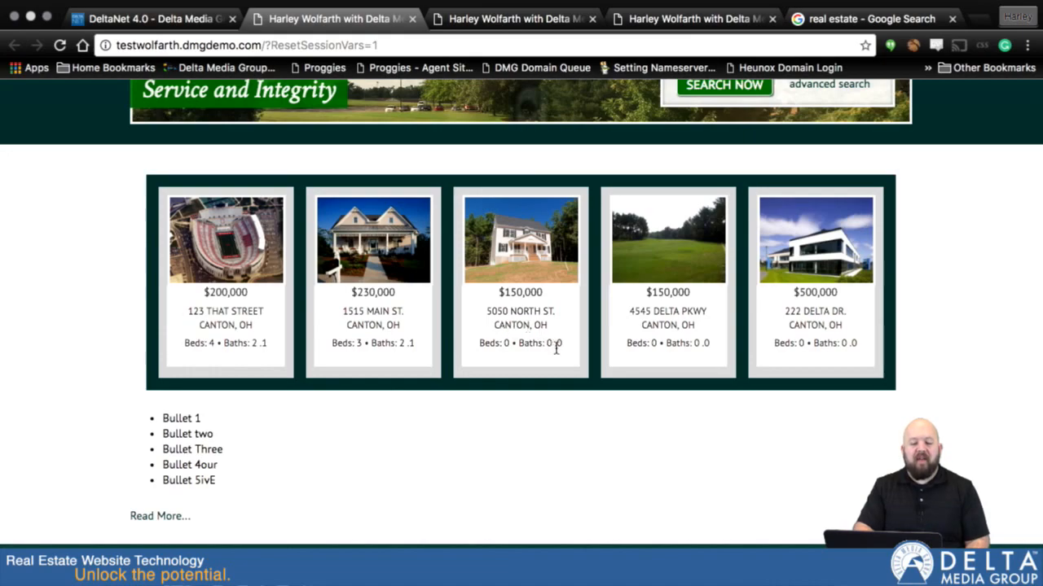
# Return to DeltaNet, open the website overviews and find the Paragraph About You (Home Page) editor.
pyautogui.moveTo(531, 6)
pyautogui.click(176, 36)
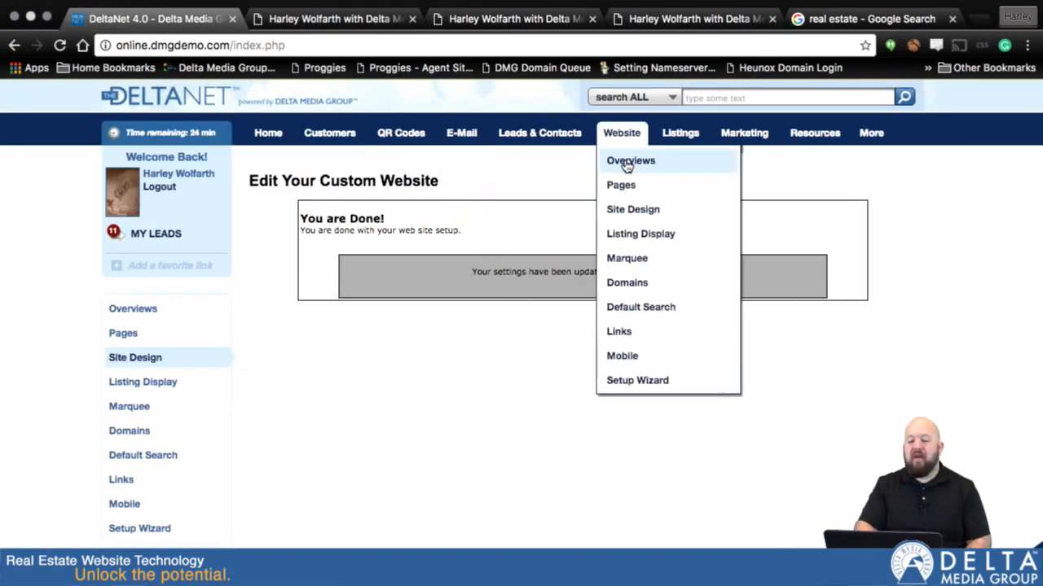
pyautogui.click(628, 161)
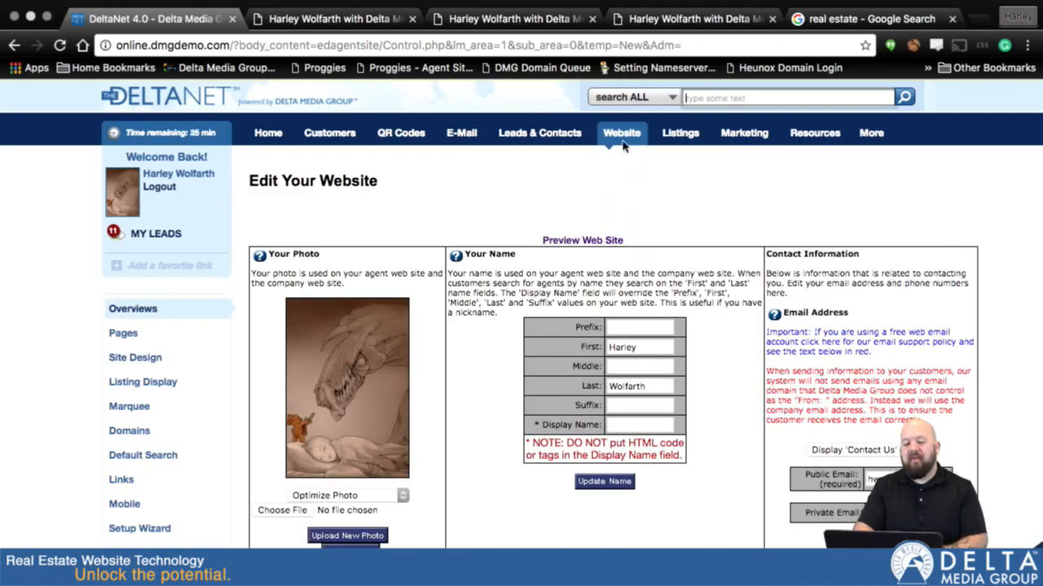
pyautogui.scroll(-2, 563, 397)
pyautogui.scroll(-20, 563, 397)
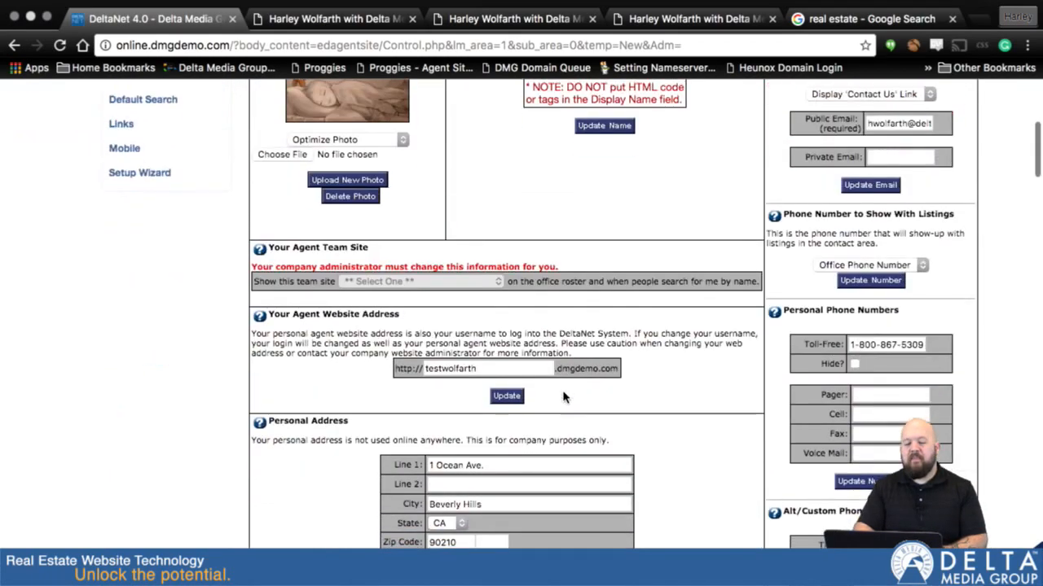
pyautogui.scroll(-20, 563, 397)
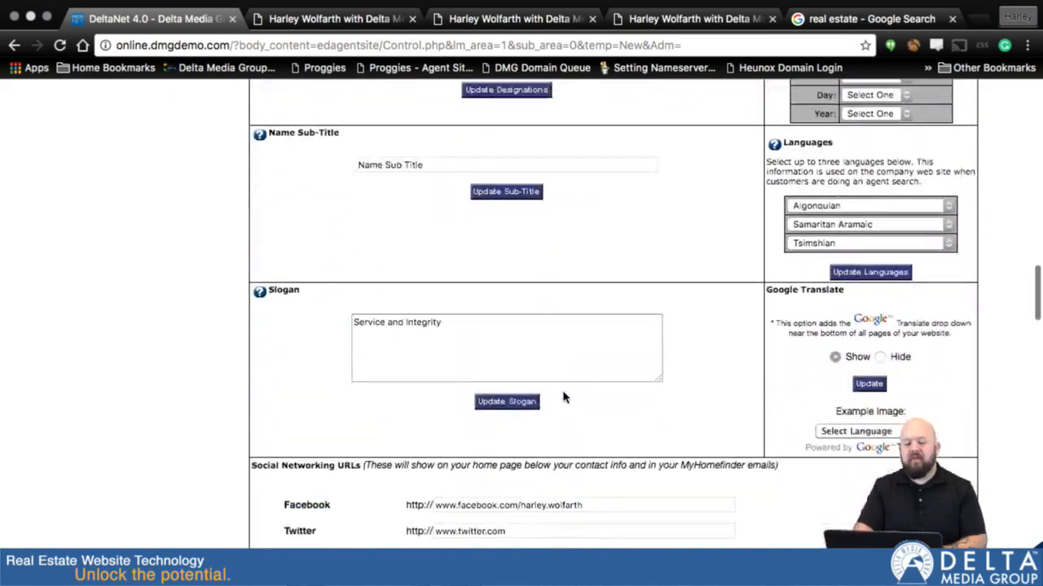
pyautogui.scroll(-1, 562, 397)
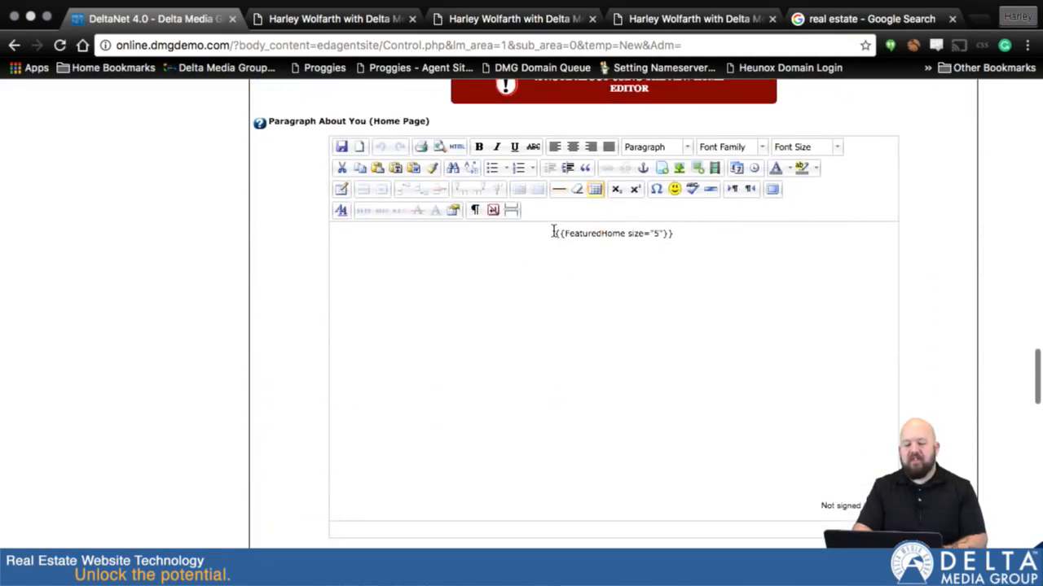
# Examine the {{FeaturedHome size="5"}} variable in the home page paragraph and its description among the custom page variables.
pyautogui.moveTo(554, 233); pyautogui.dragTo(672, 233)
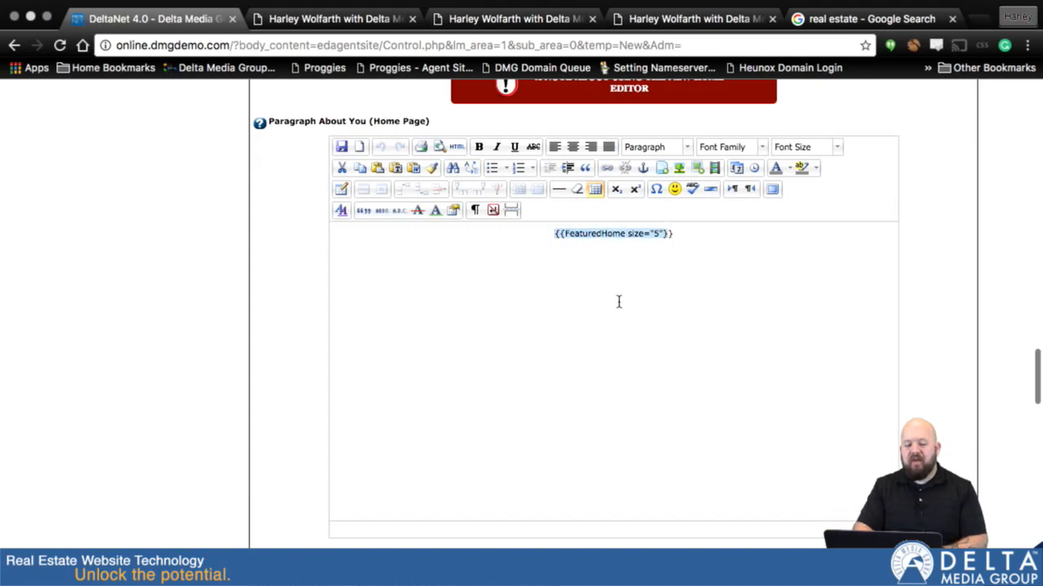
pyautogui.scroll(-3, 618, 302)
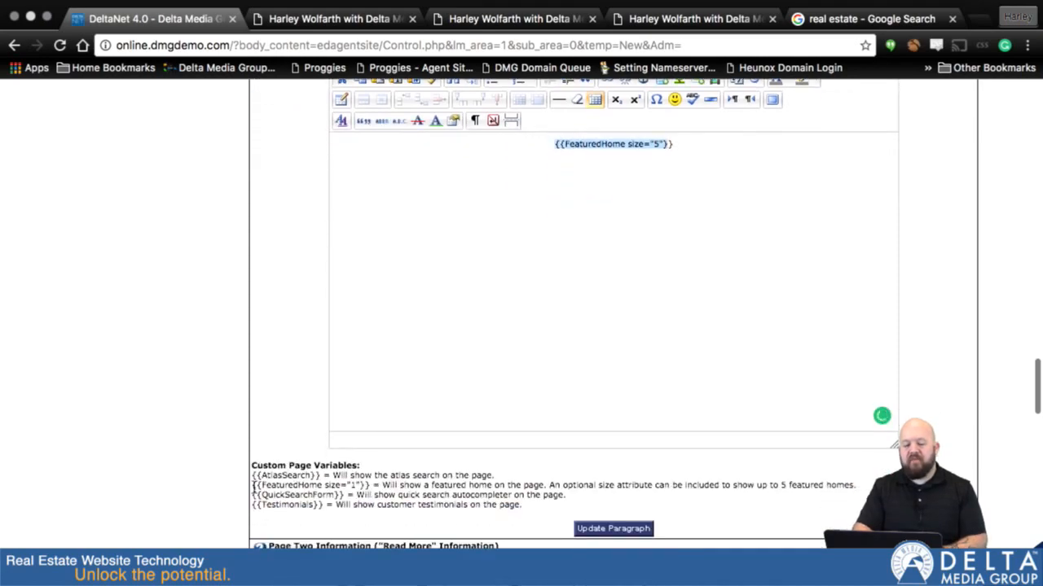
pyautogui.moveTo(253, 485); pyautogui.dragTo(357, 484)
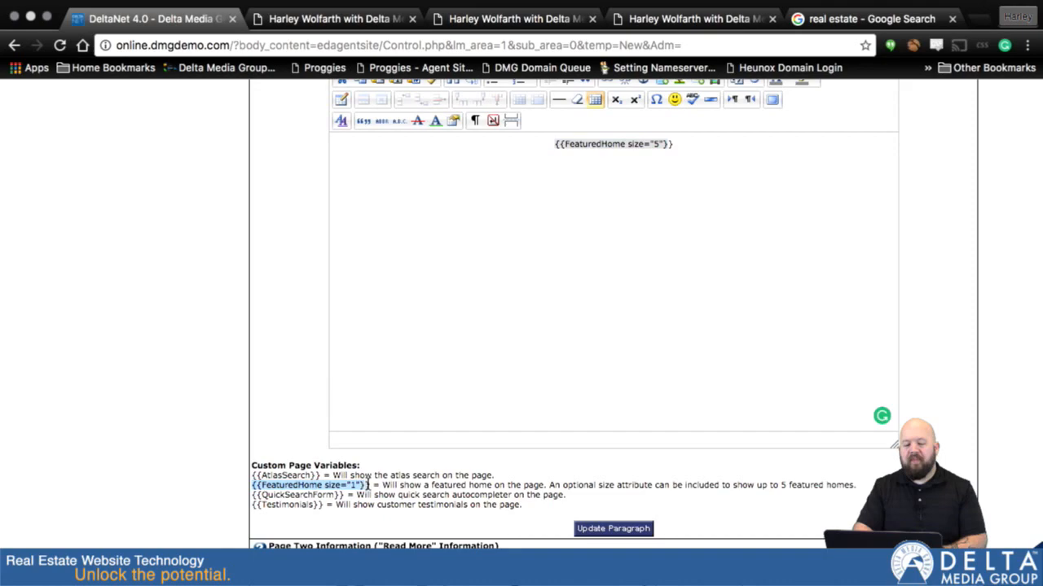
pyautogui.scroll(3, 622, 184)
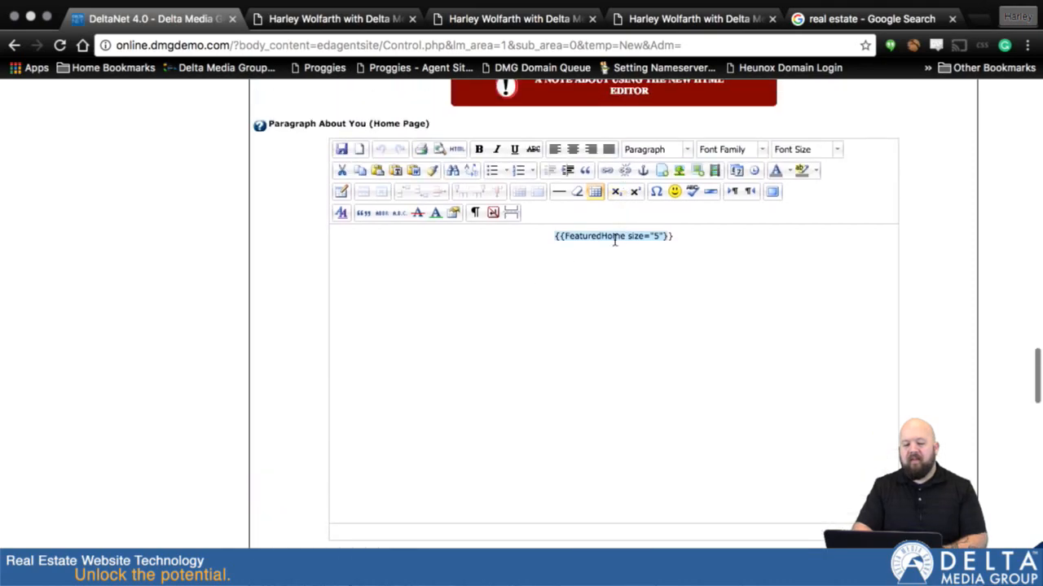
pyautogui.doubleClick(653, 236)
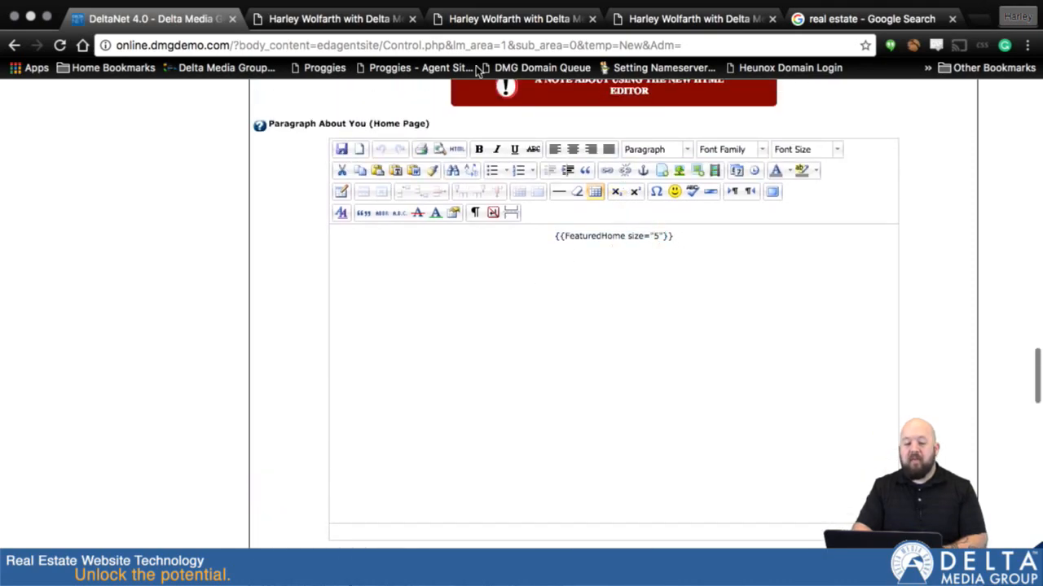
# Switch to the website preview and examine its featured homes and the Local Area Info submenu.
pyautogui.click(308, 18)
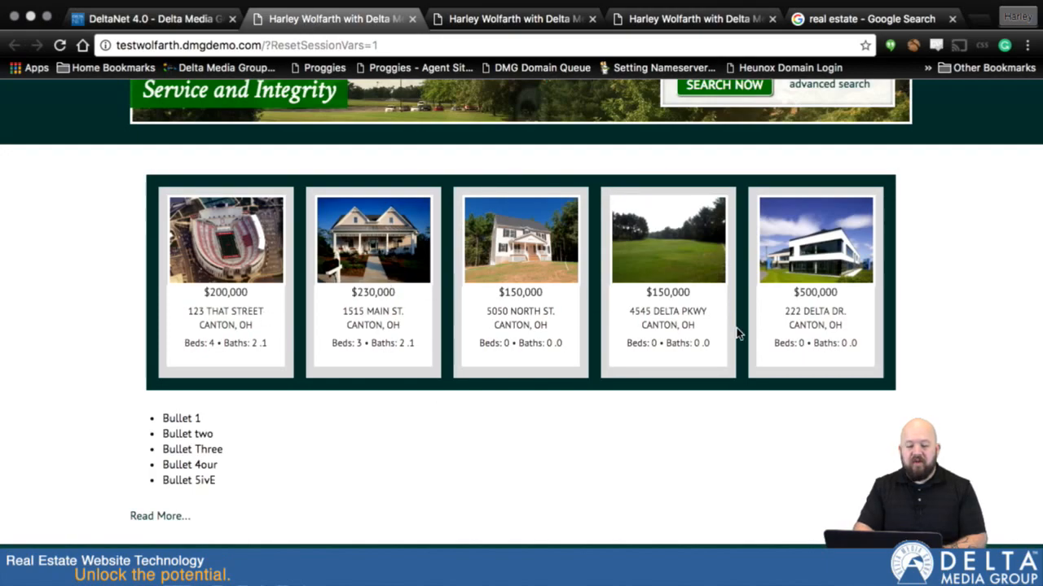
pyautogui.press('super+r')
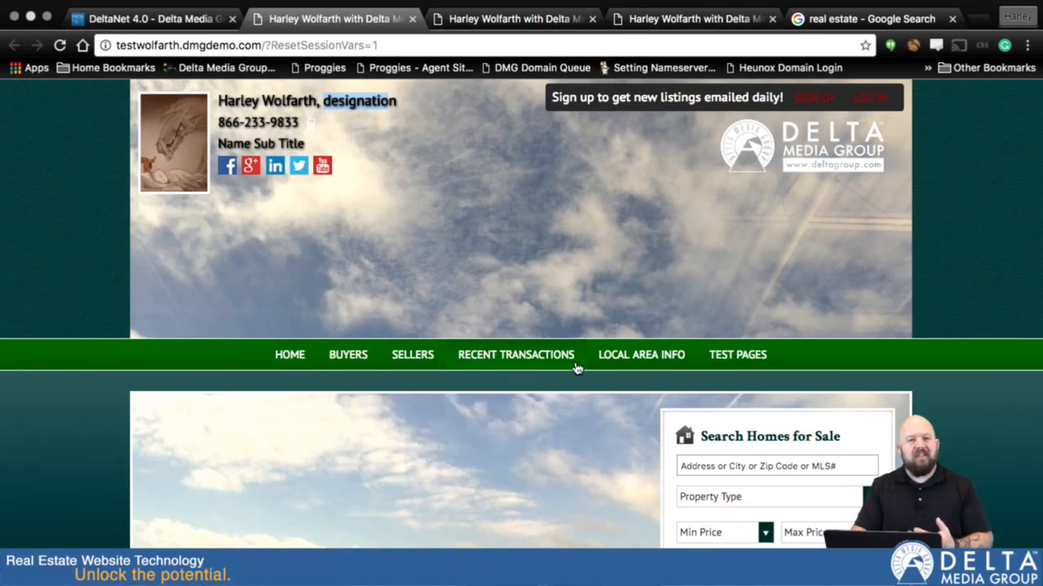
pyautogui.moveTo(613, 354)
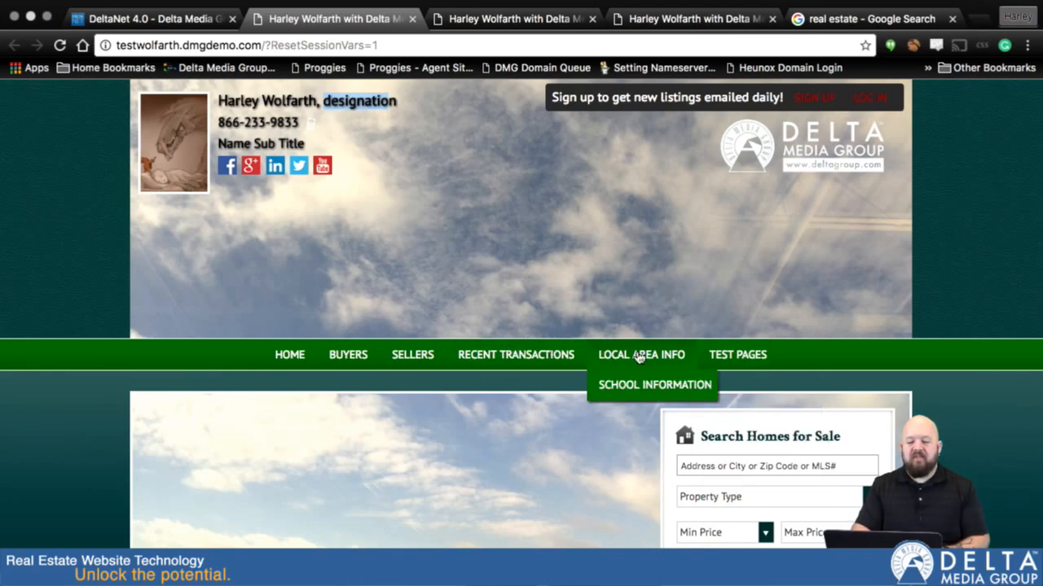
# Return to DeltaNet, open the website's Pages section and examine the page list and its link codes.
pyautogui.click(119, 17)
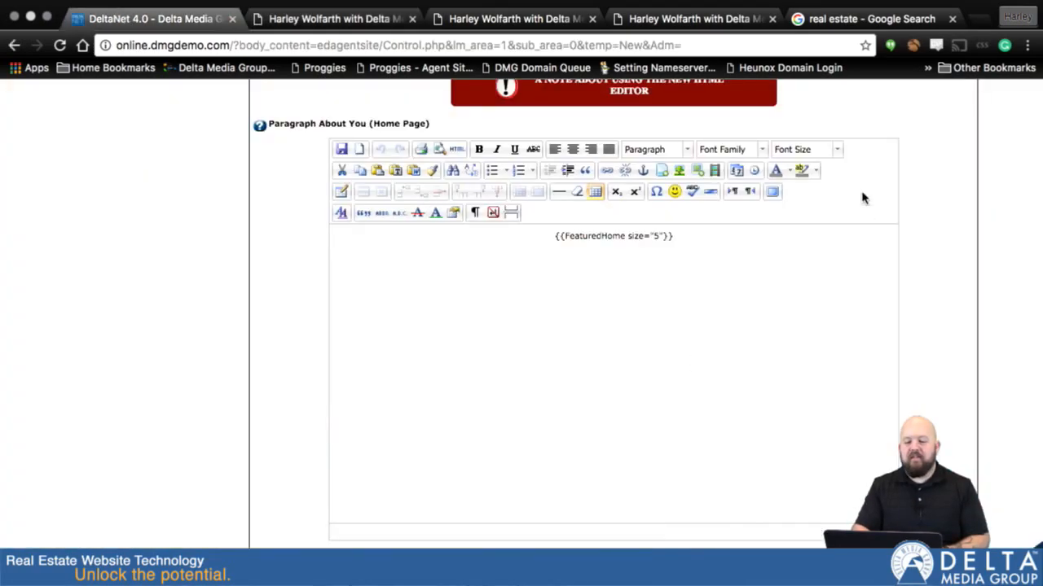
pyautogui.scroll(10, 904, 147)
pyautogui.moveTo(611, 140)
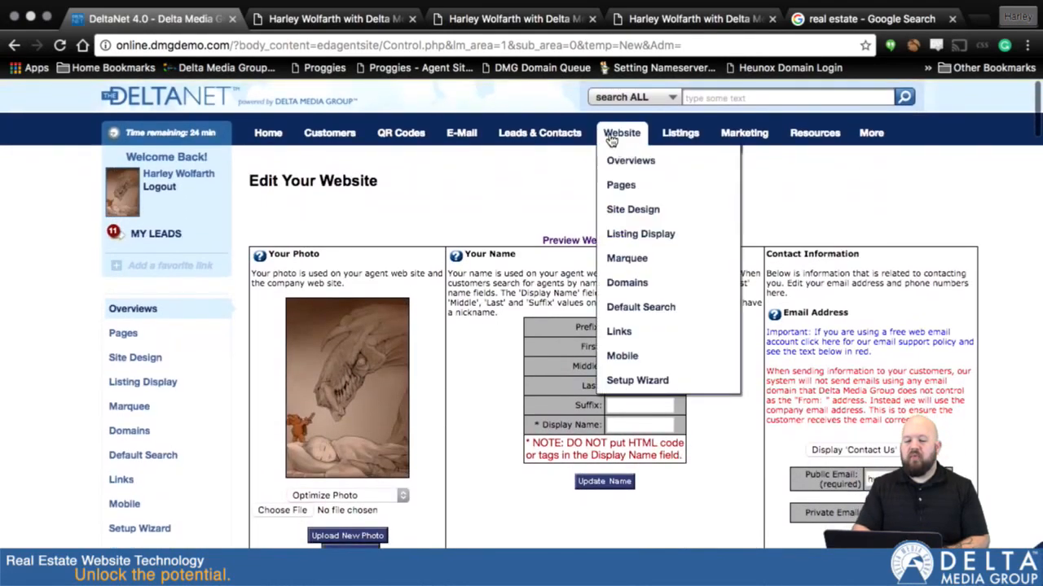
pyautogui.click(618, 194)
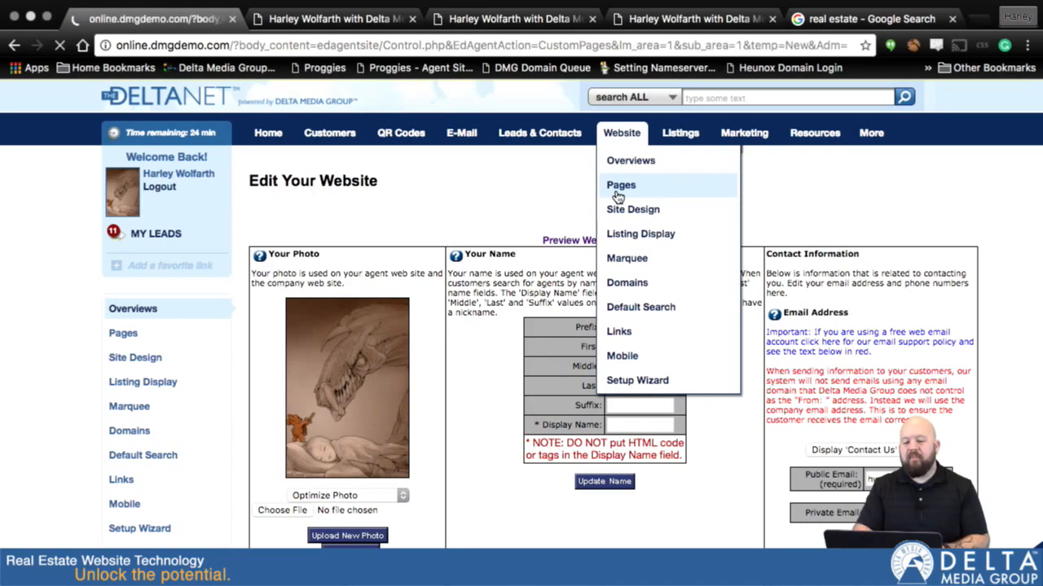
pyautogui.scroll(-4, 682, 449)
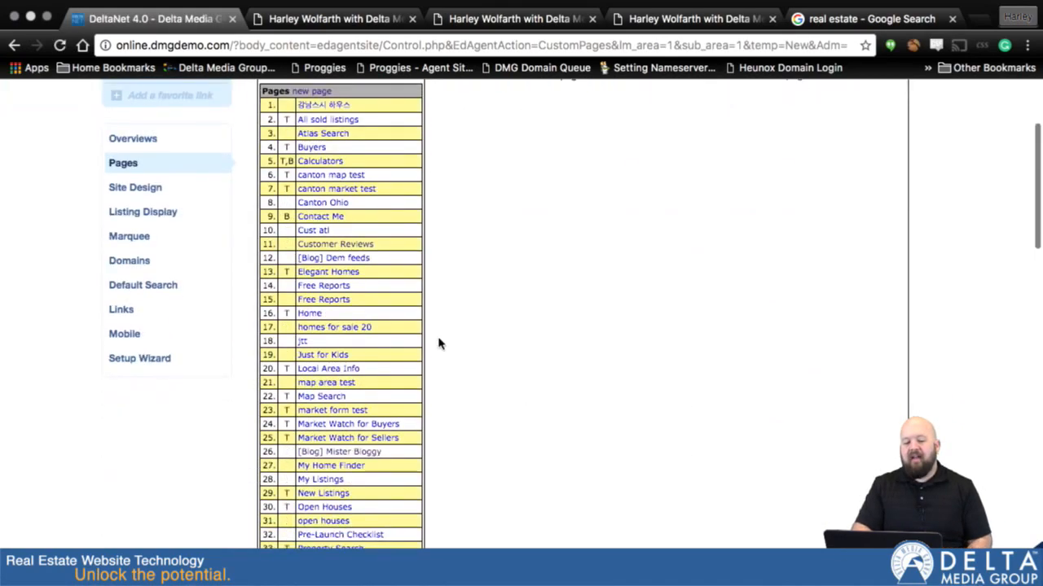
pyautogui.scroll(-2, 379, 315)
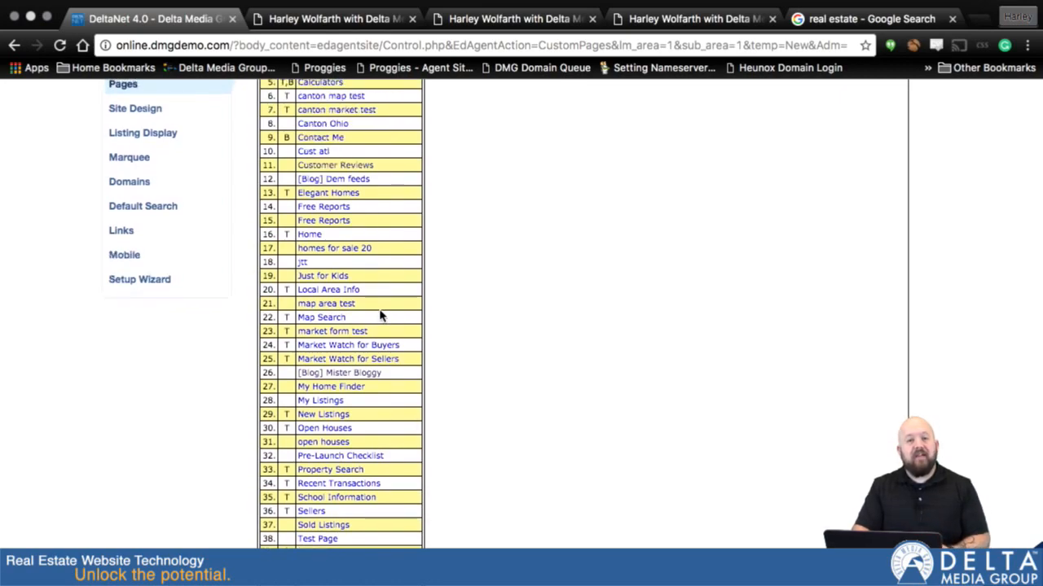
pyautogui.scroll(-1, 380, 315)
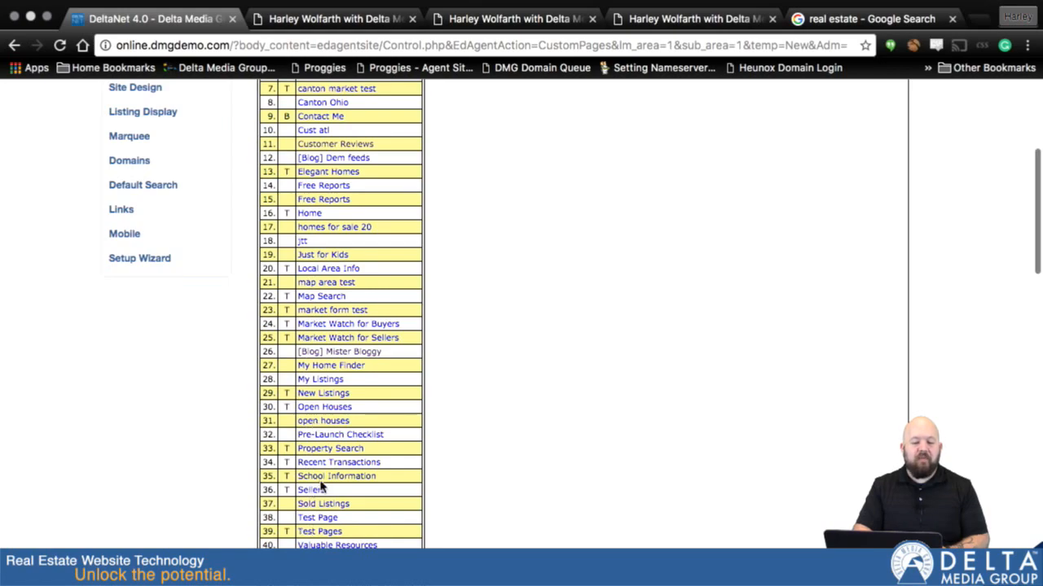
pyautogui.scroll(-3, 321, 486)
pyautogui.scroll(-2, 322, 485)
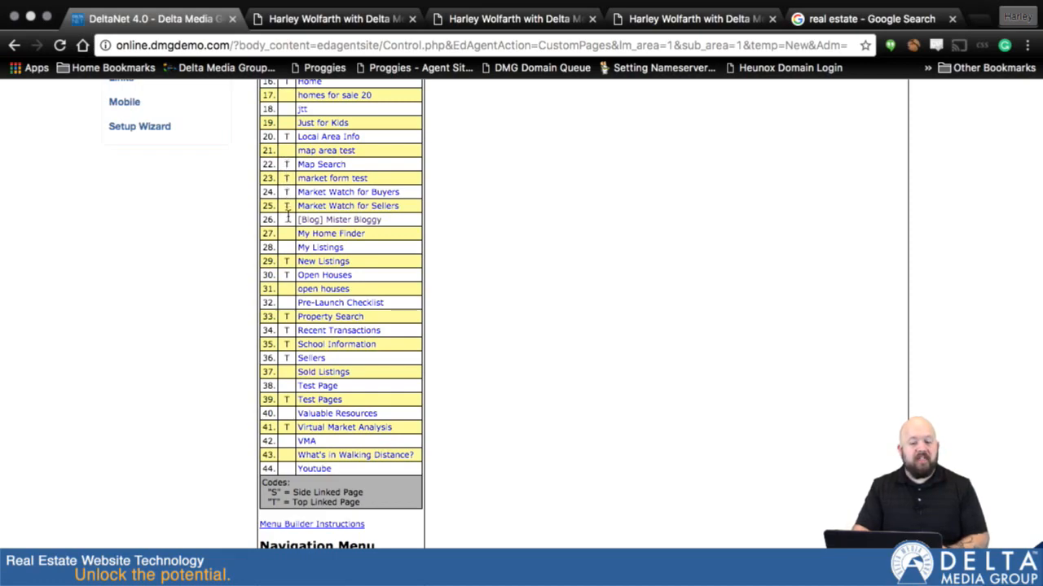
# Examine the nesting of pages in the Navigation Menu builder below the page list.
pyautogui.scroll(-15, 288, 219)
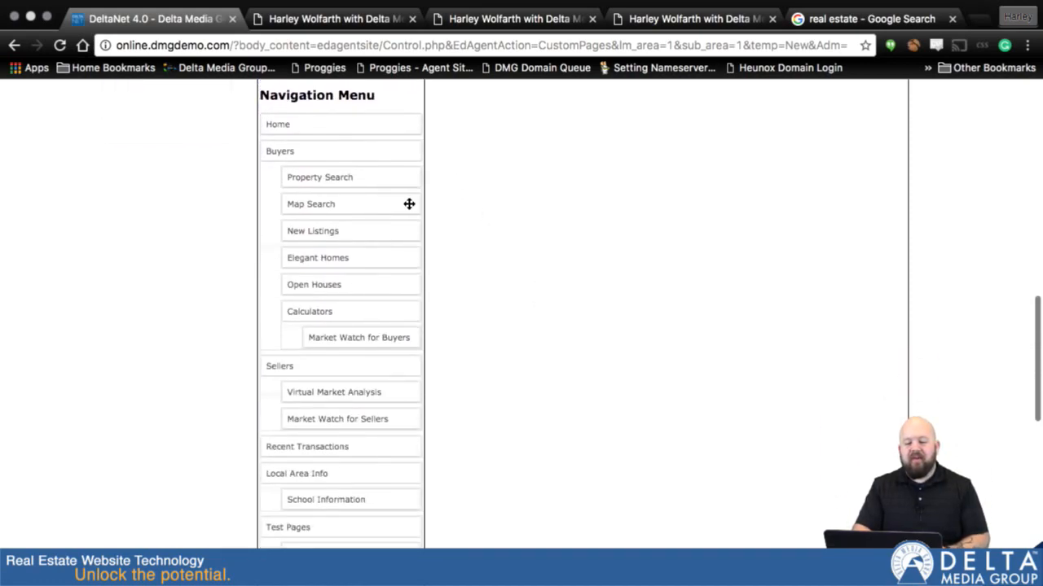
pyautogui.scroll(-5, 398, 190)
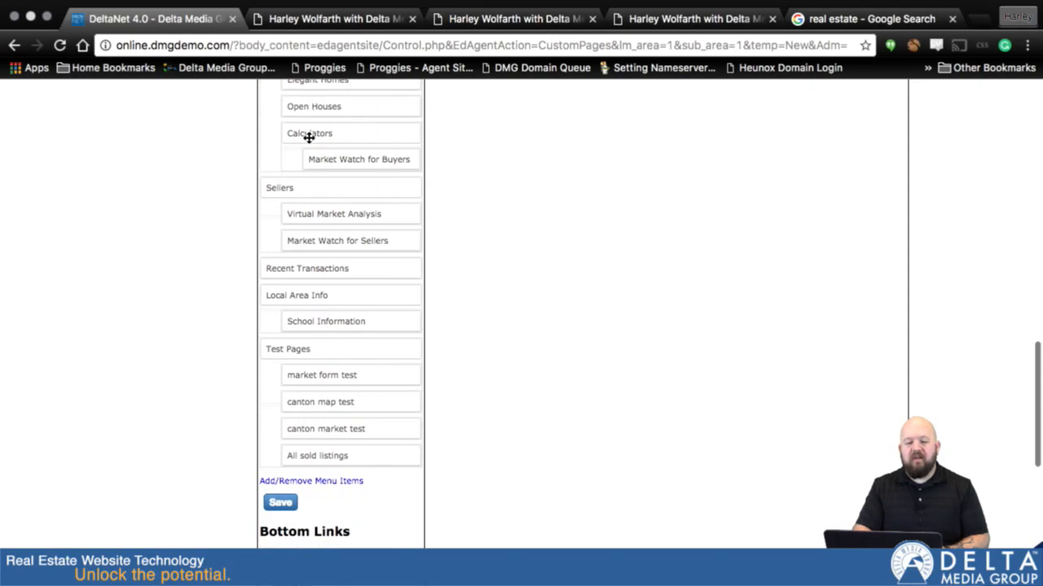
pyautogui.scroll(5, 308, 136)
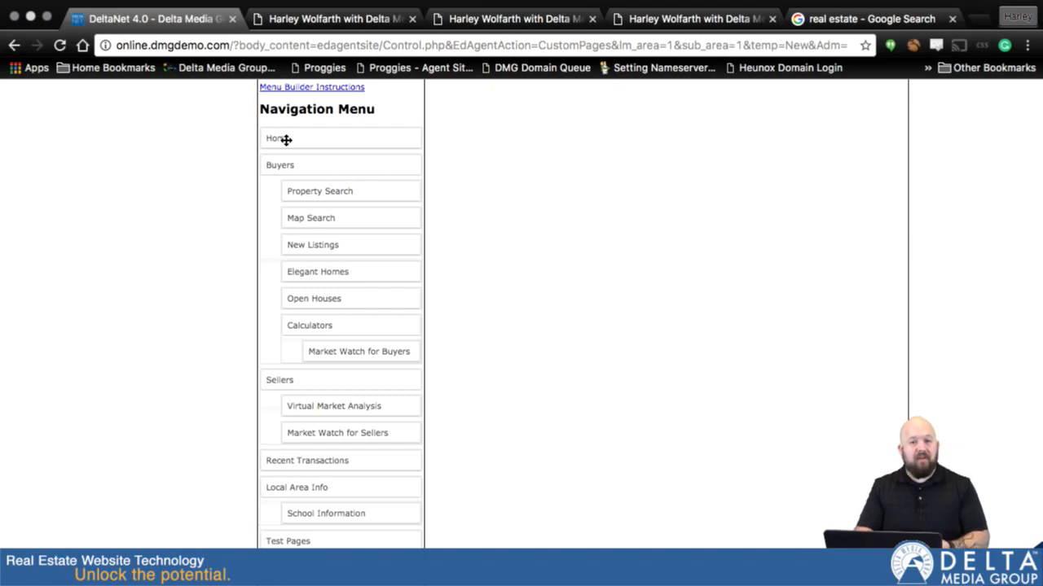
# Switch to the website preview and examine the Sellers and Buyers submenus in its navigation bar.
pyautogui.click(318, 19)
pyautogui.moveTo(408, 361)
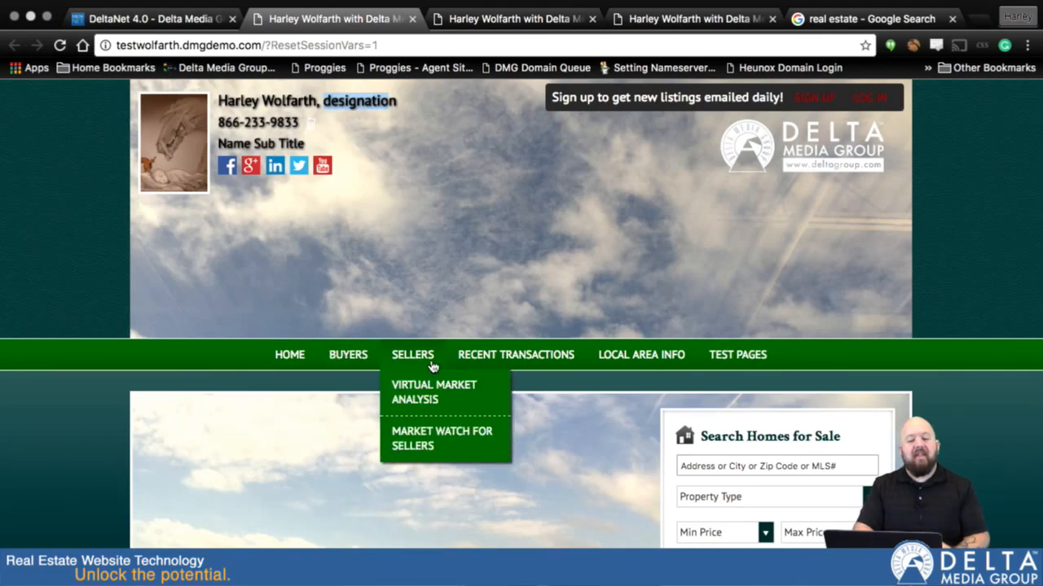
pyautogui.moveTo(351, 359)
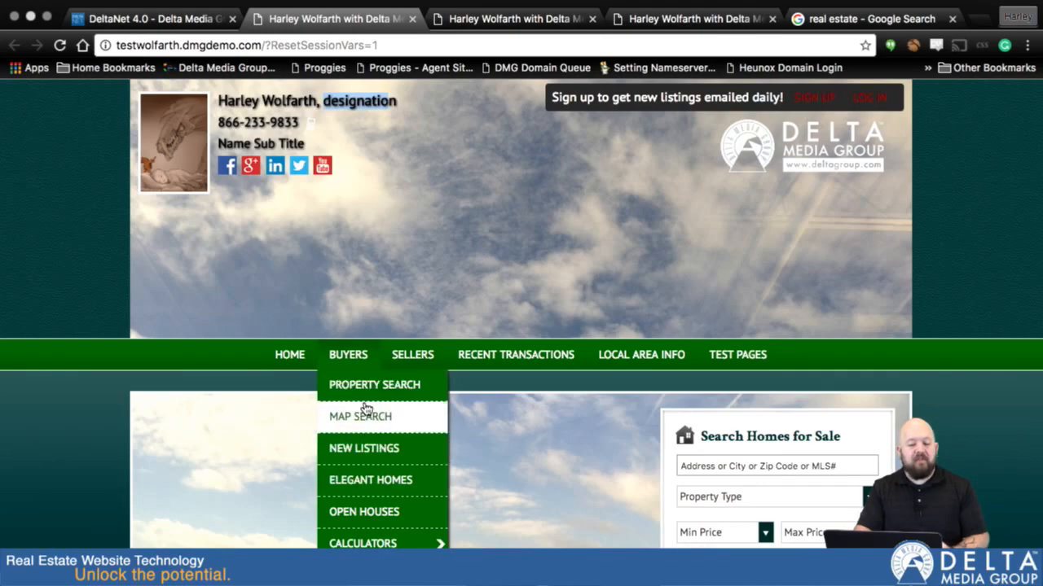
# Examine the Calculators submenu under Buyers in the preview and compare it with the Navigation Menu nesting in DeltaNet.
pyautogui.moveTo(373, 546)
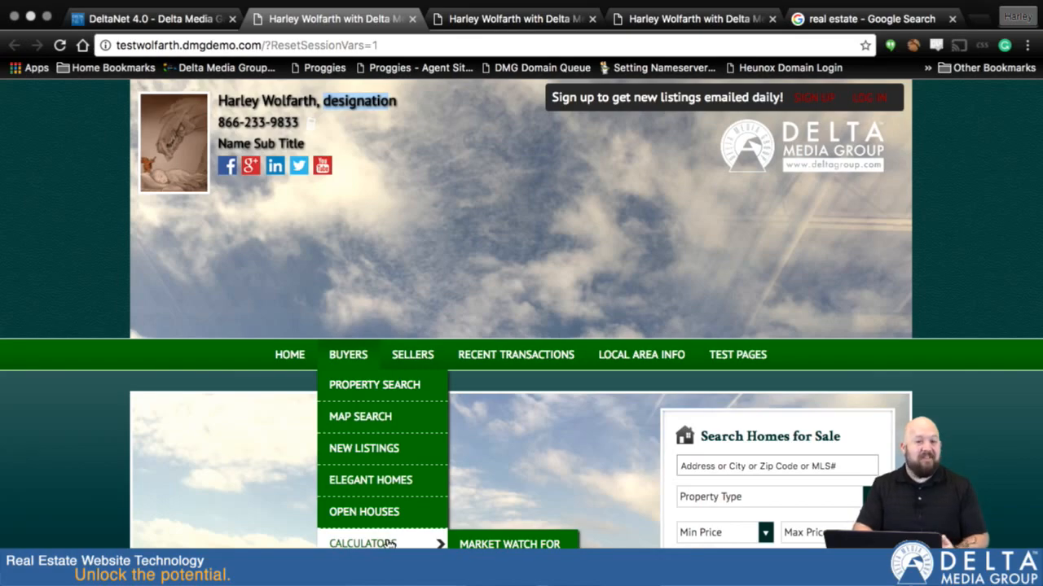
pyautogui.click(133, 18)
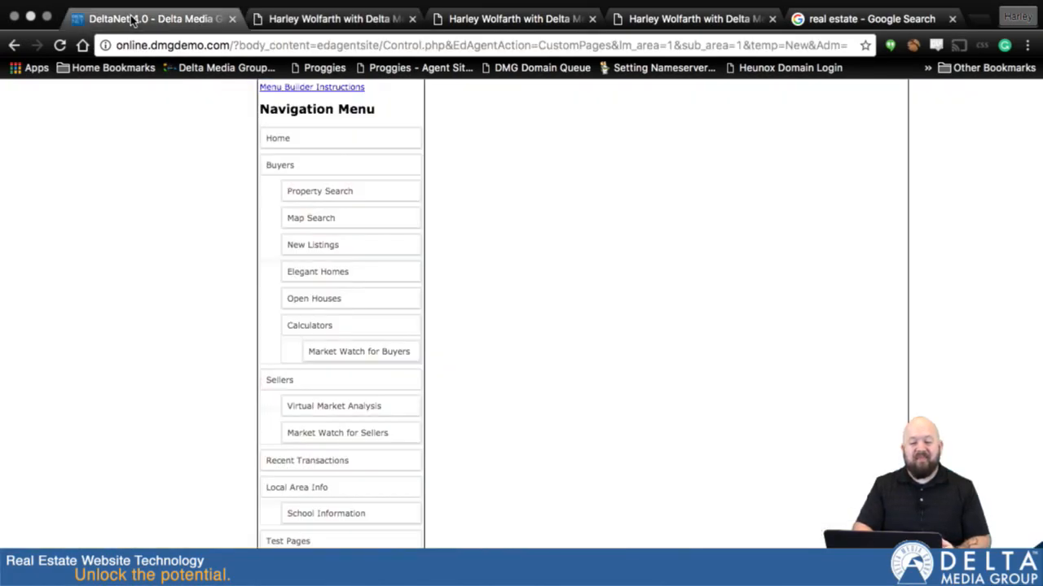
pyautogui.scroll(-2, 484, 232)
pyautogui.scroll(2, 484, 232)
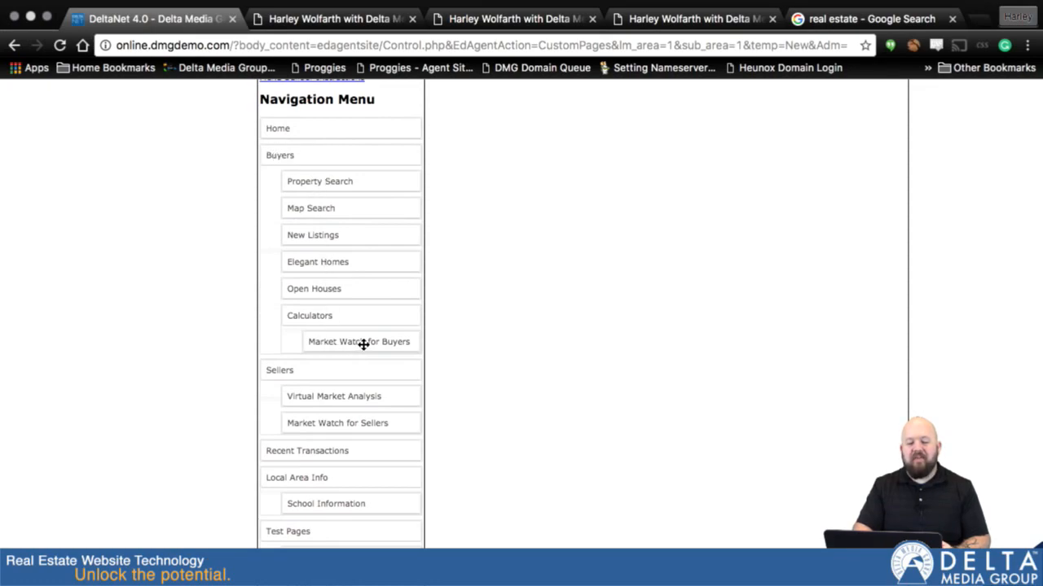
pyautogui.scroll(15, 546, 251)
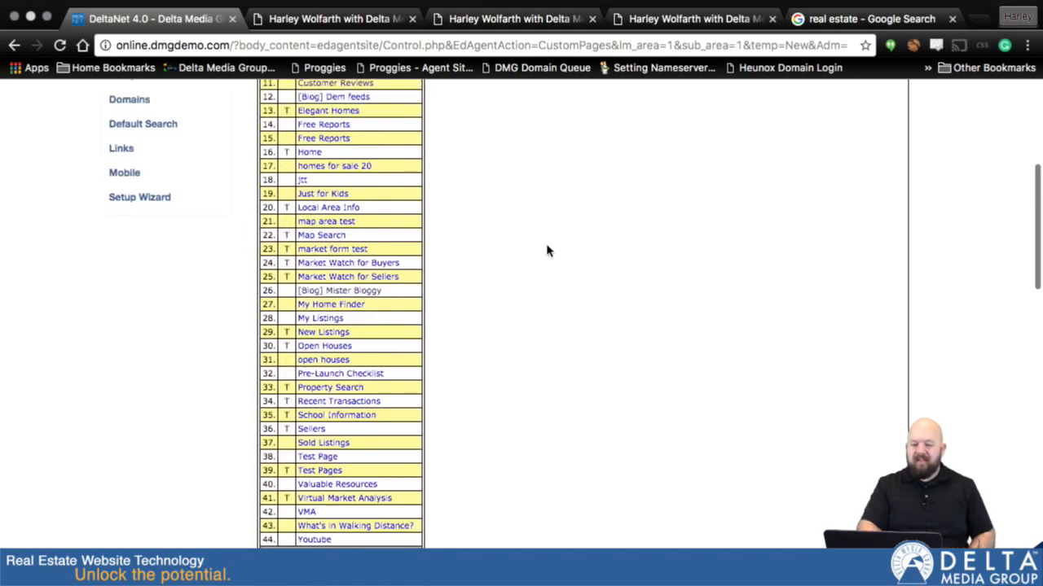
# Open the website's Overviews page and examine the options offered under Home and Customers.
pyautogui.moveTo(621, 132)
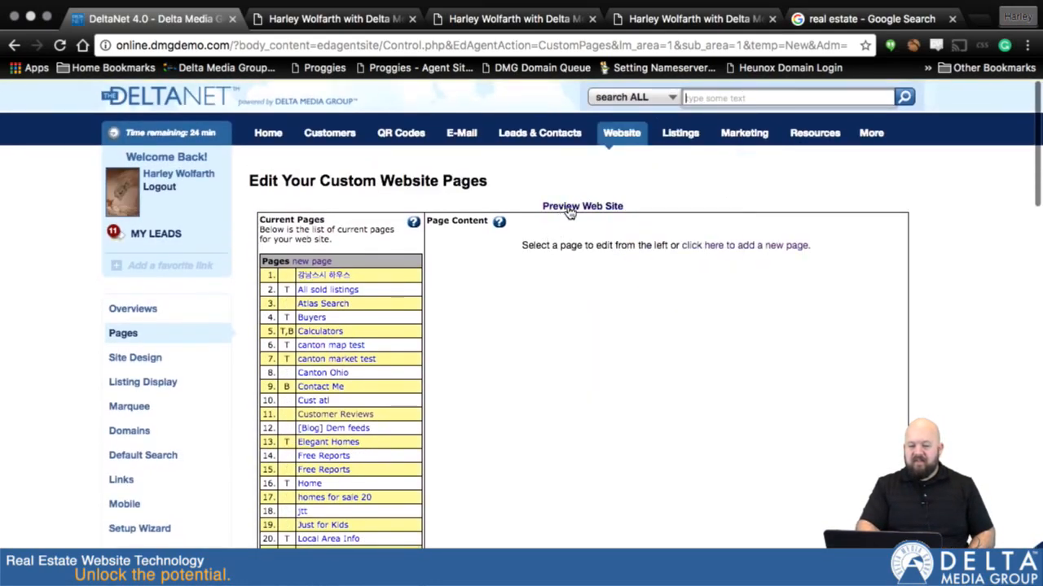
pyautogui.click(624, 140)
pyautogui.moveTo(266, 130)
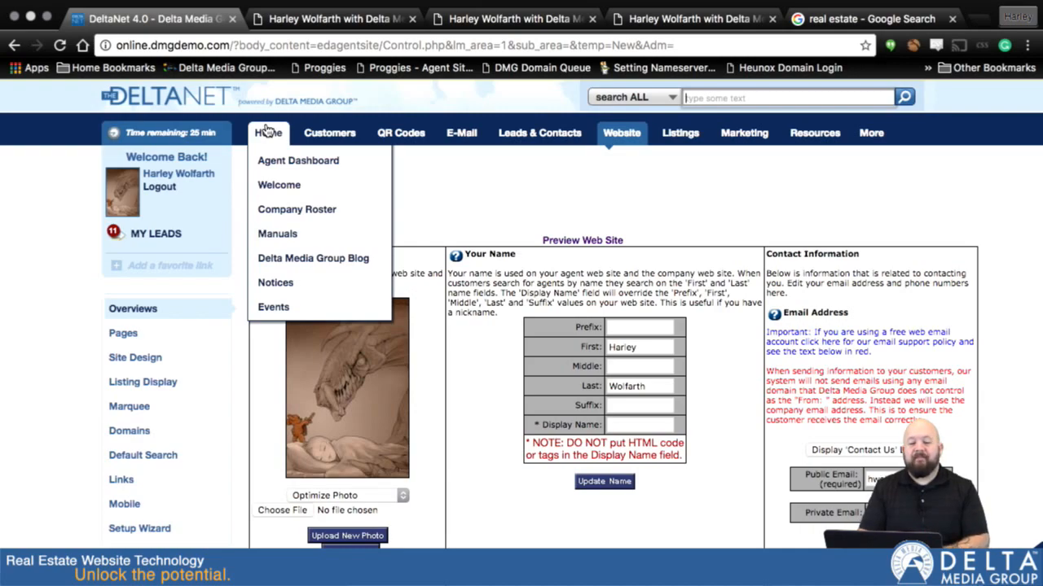
pyautogui.moveTo(330, 134)
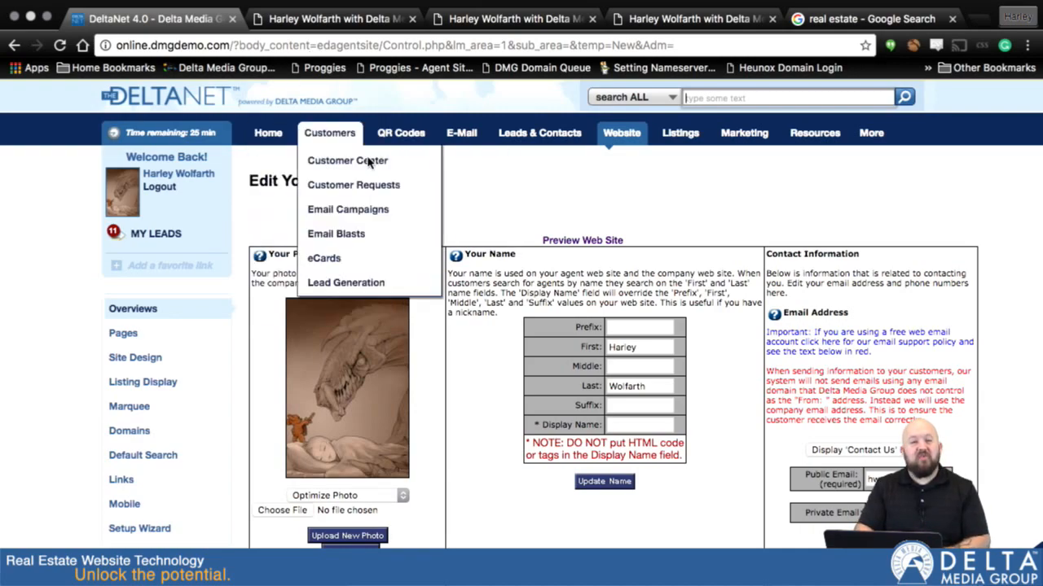